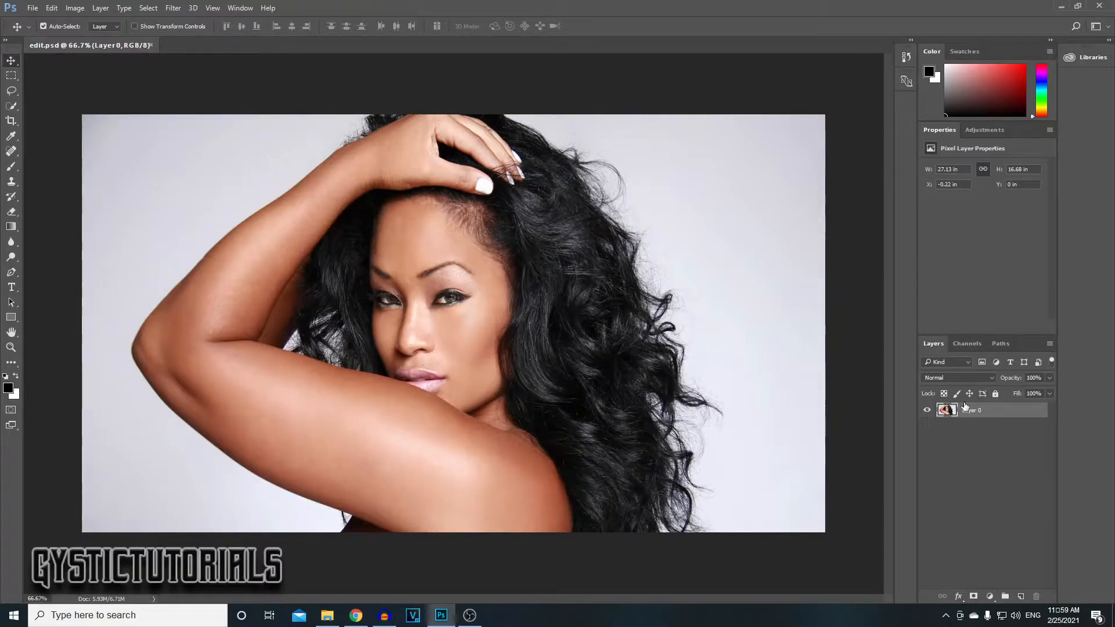
- Duplicate Layer 0 within the same document and name the copy One
right_click(969, 410)
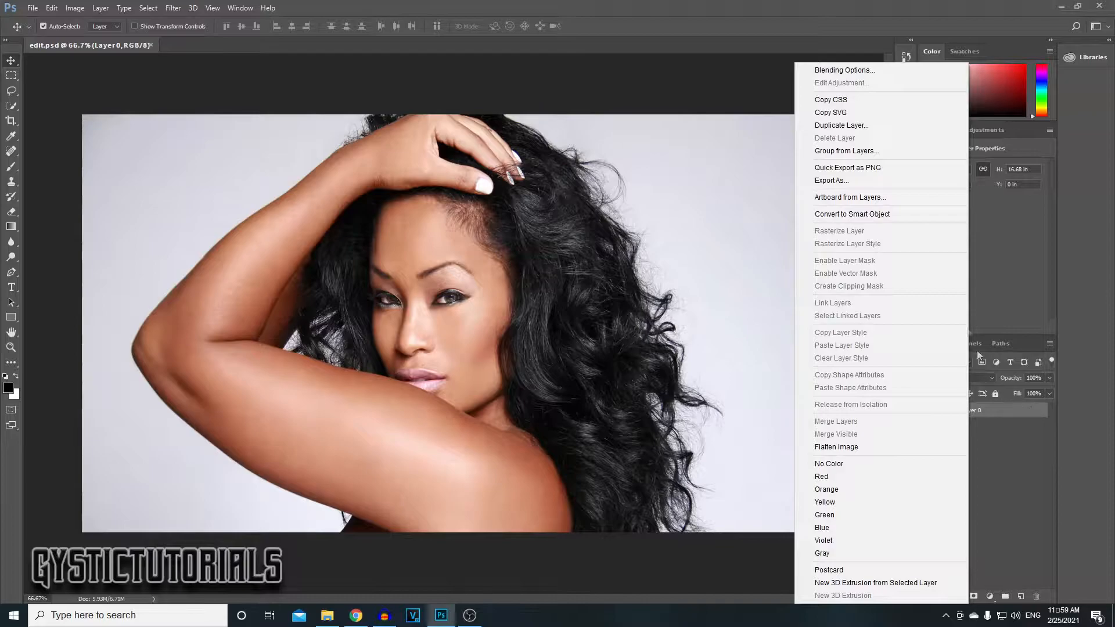
click(850, 125)
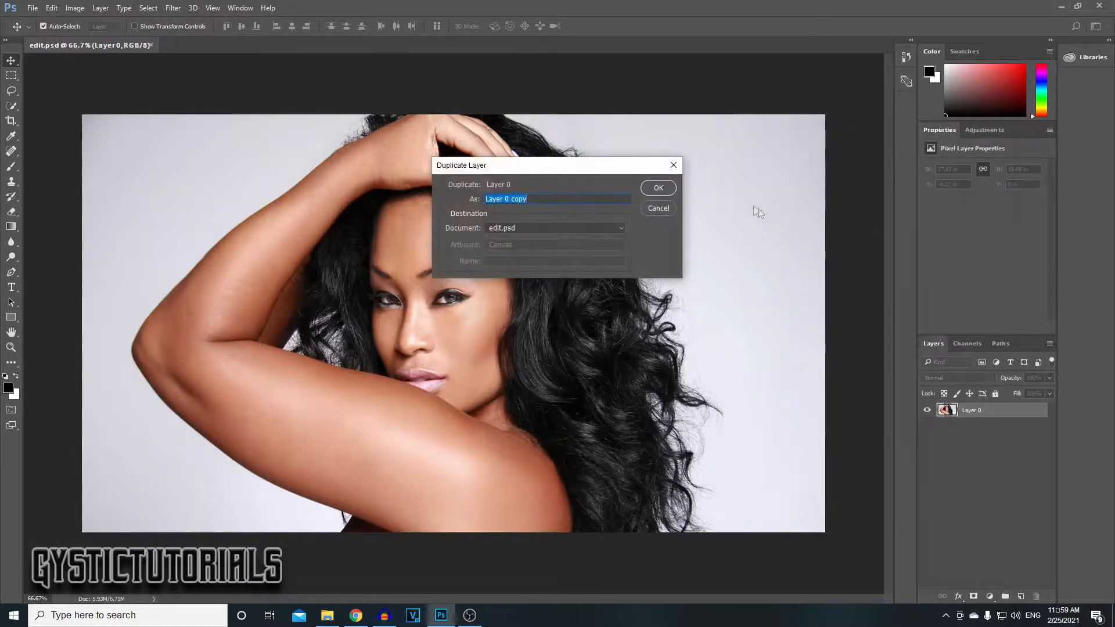
text(Oi)
key(Return)
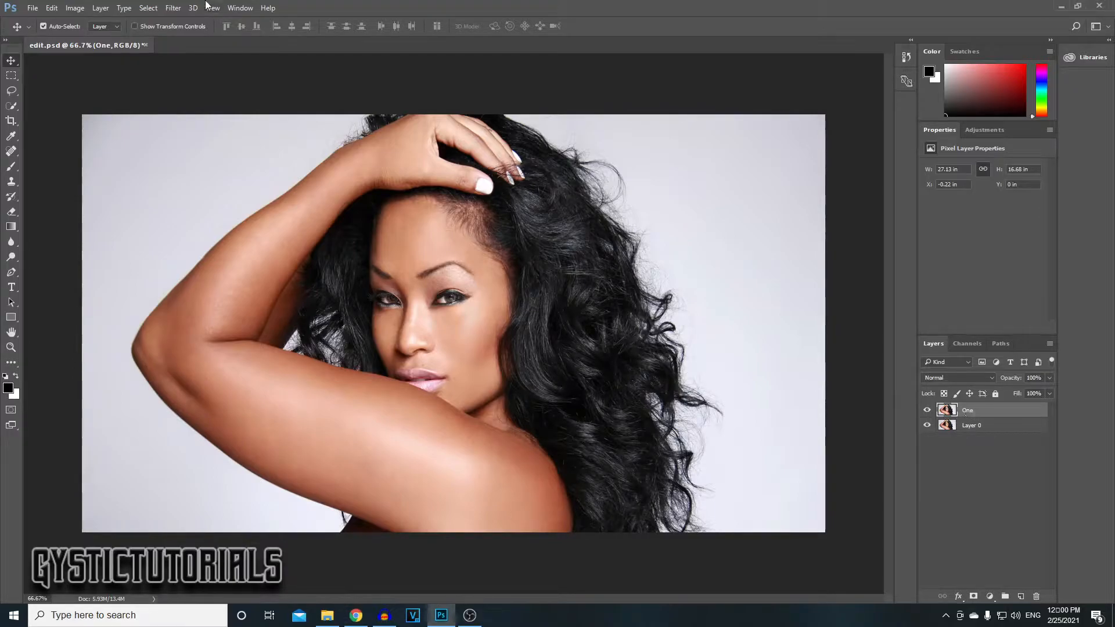
- Apply the Poster Edges artistic filter to layer One with Edge Thickness 10 and Edge Intensity 2
click(173, 8)
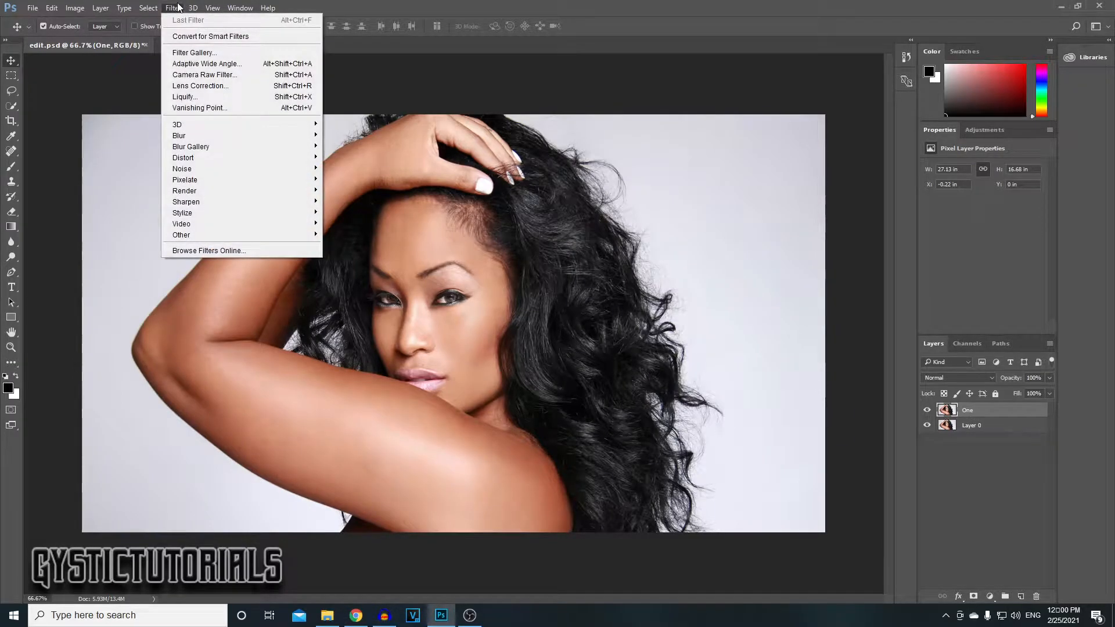
click(208, 53)
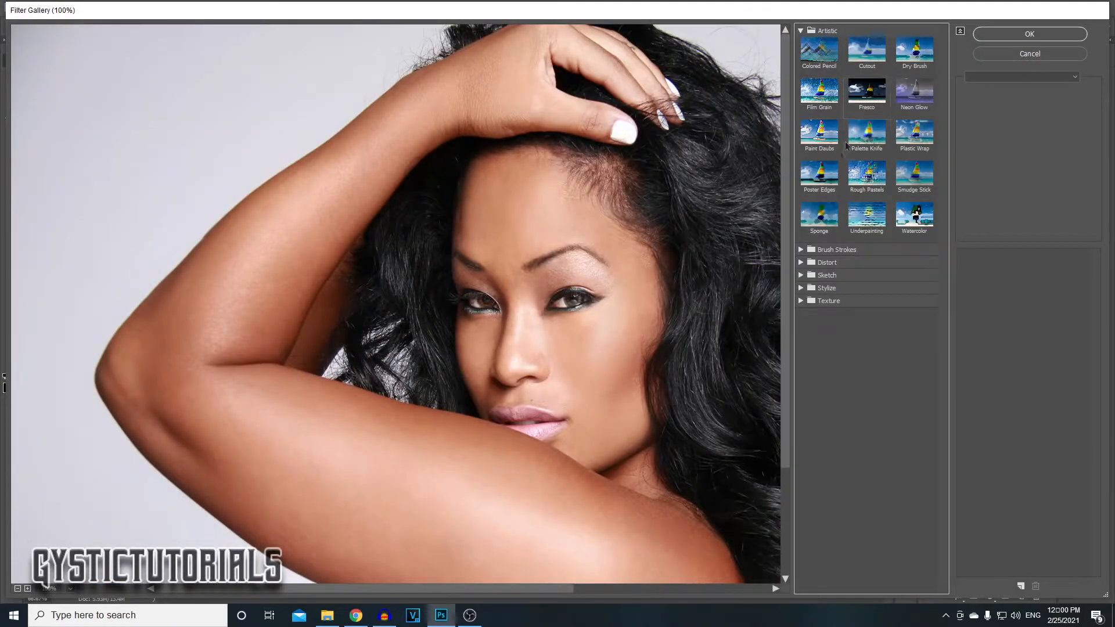
click(831, 180)
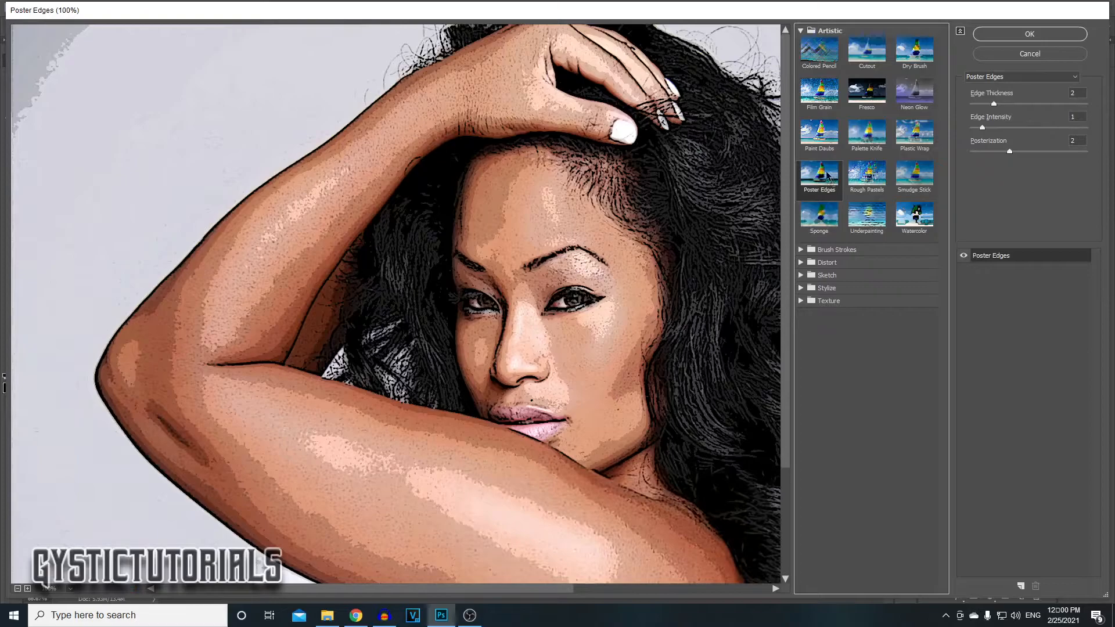
scroll(639, 191, down, 1)
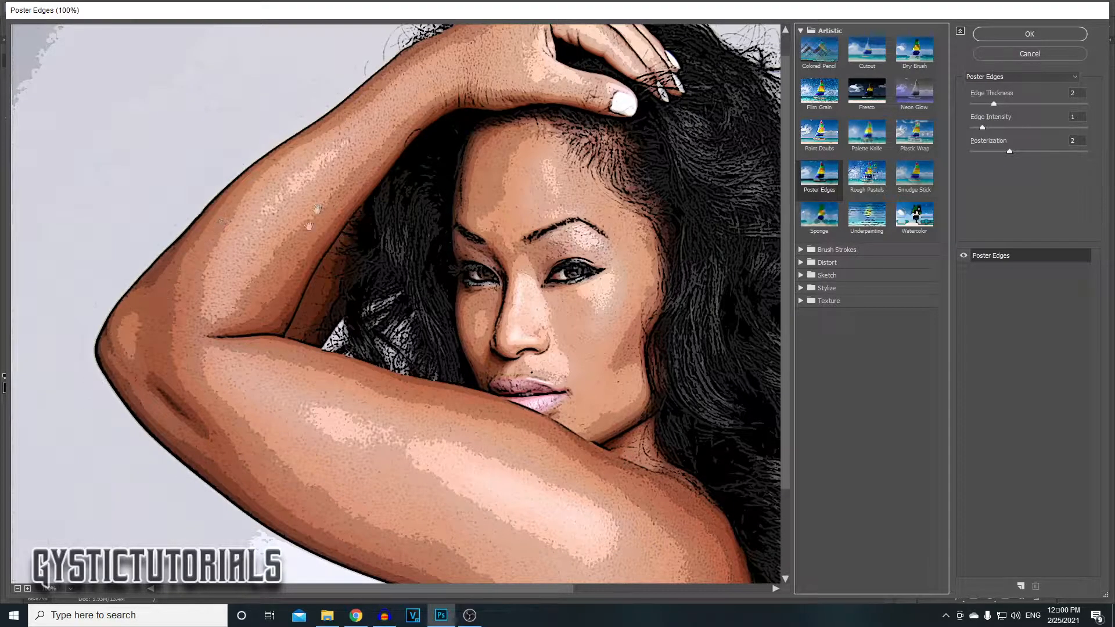
scroll(231, 304, down, 4)
scroll(231, 304, up, 5)
click(1062, 95)
text(10)
key(Tab)
text(2)
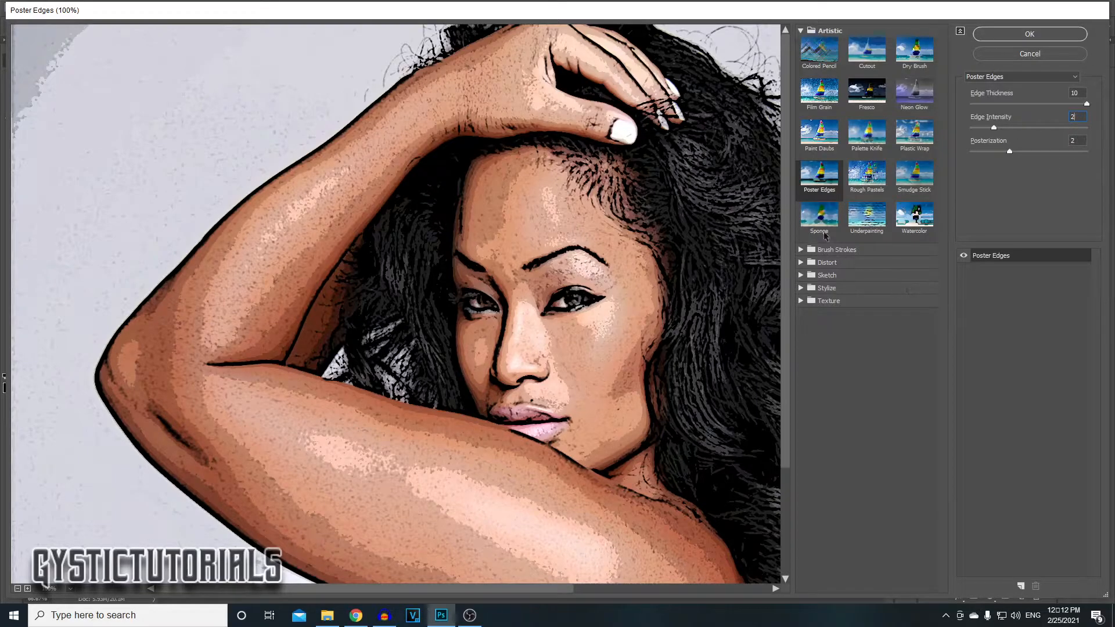
click(1020, 34)
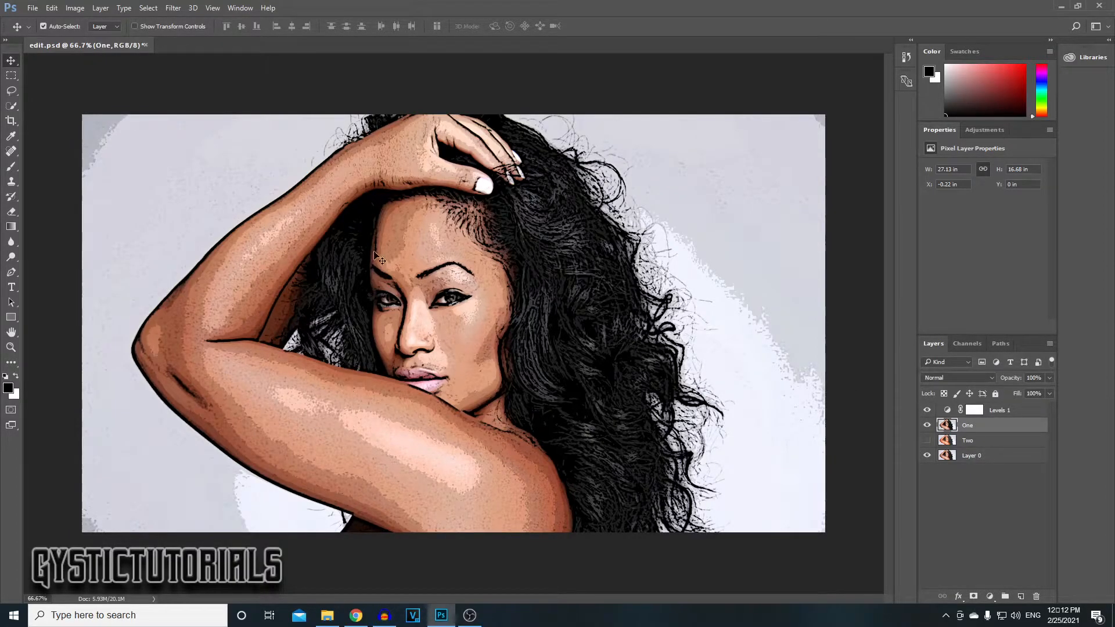
- Apply a Threshold adjustment with level 50 to layer One
click(76, 7)
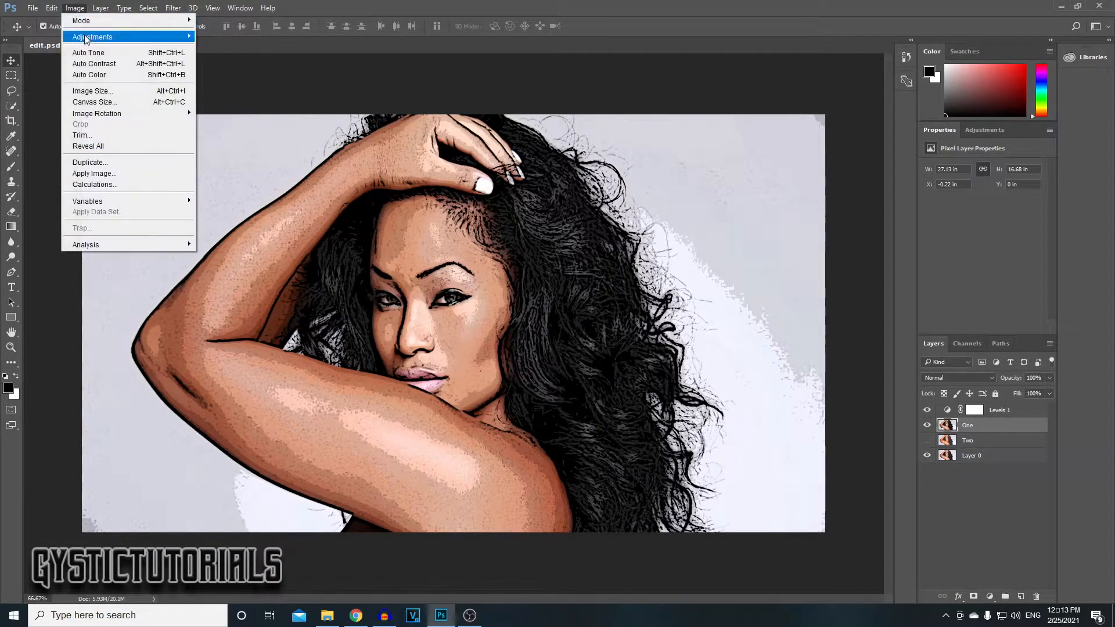
mouse_move(87, 37)
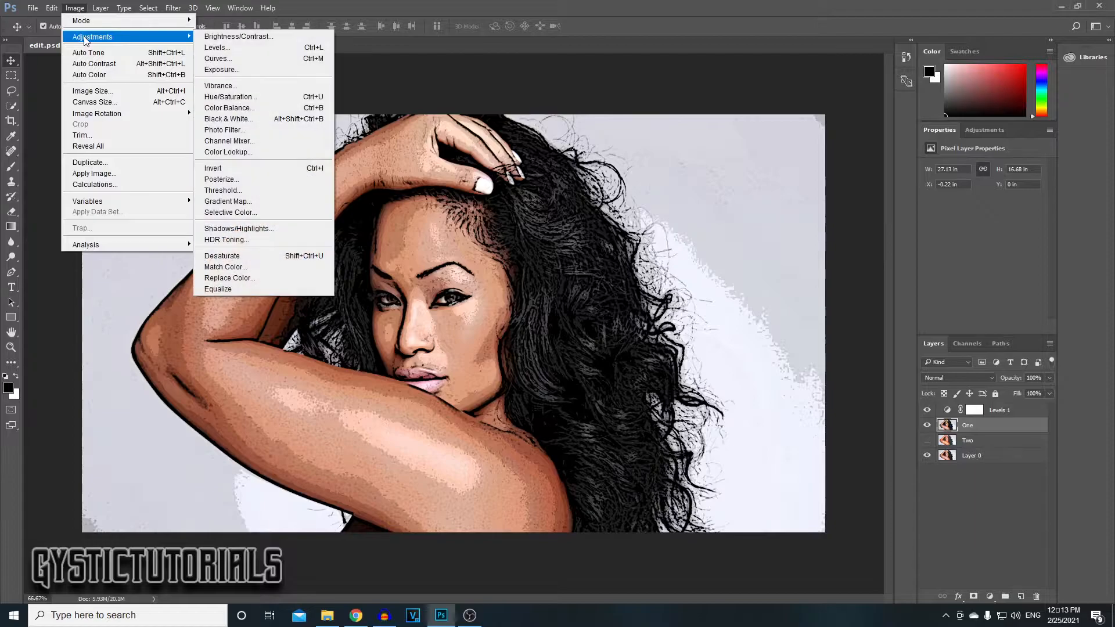
click(256, 190)
text(50)
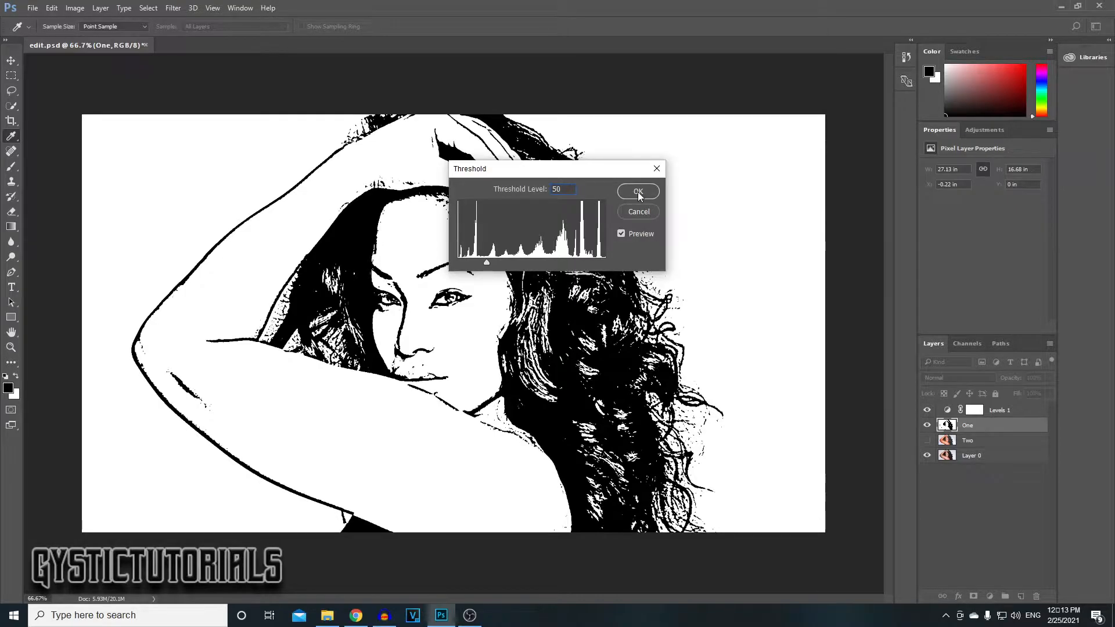
click(638, 192)
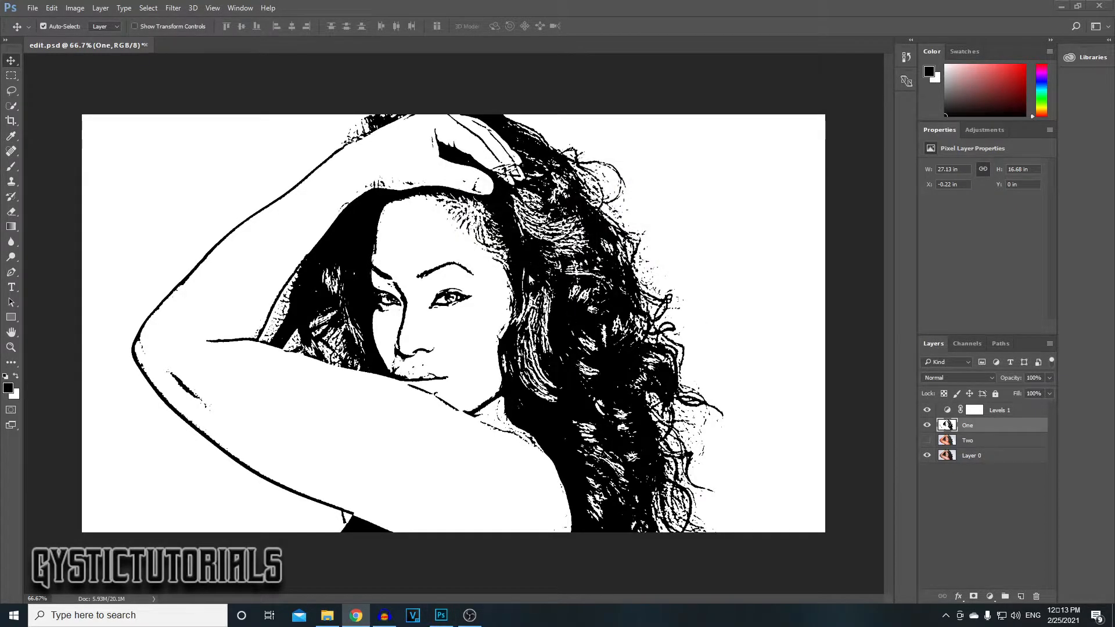
click(447, 241)
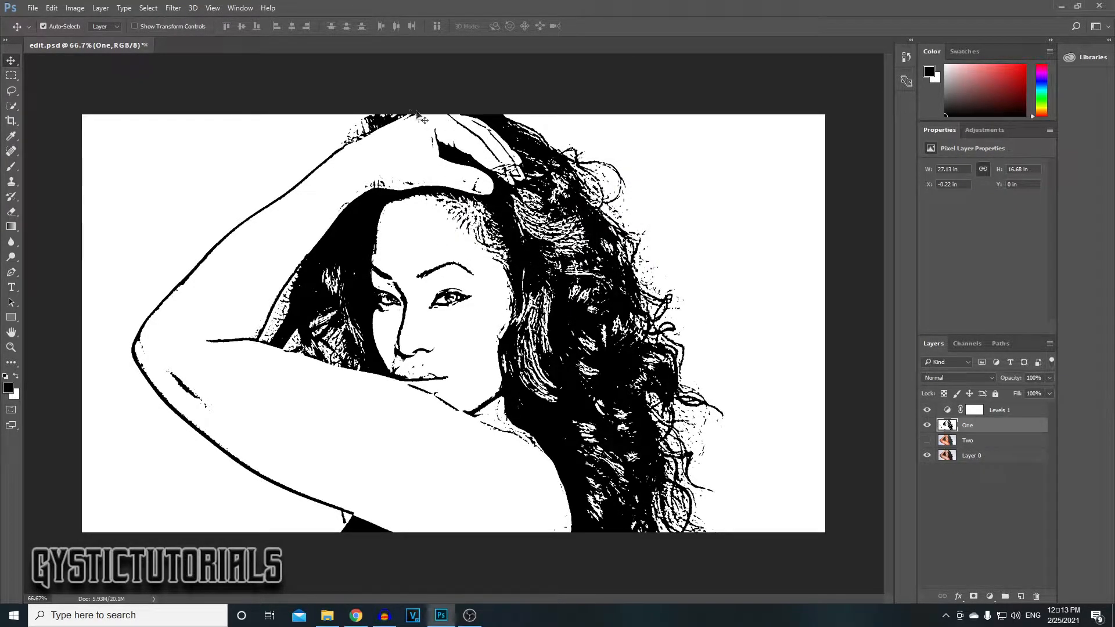
- Apply the Oil Paint filter to layer One with Cleanliness set to 2
click(173, 8)
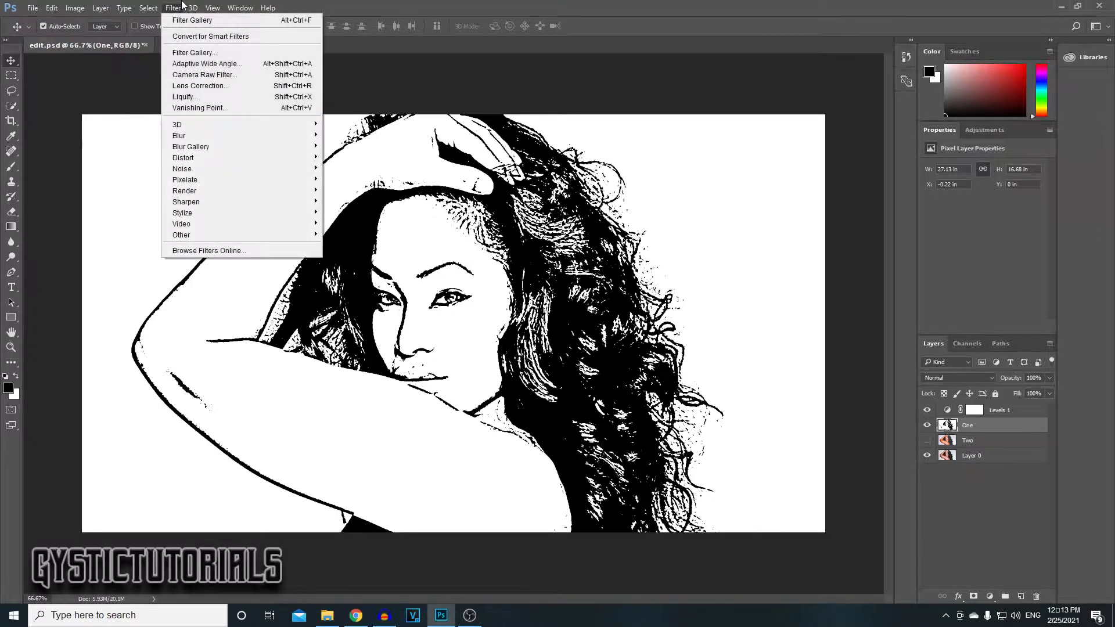
mouse_move(241, 216)
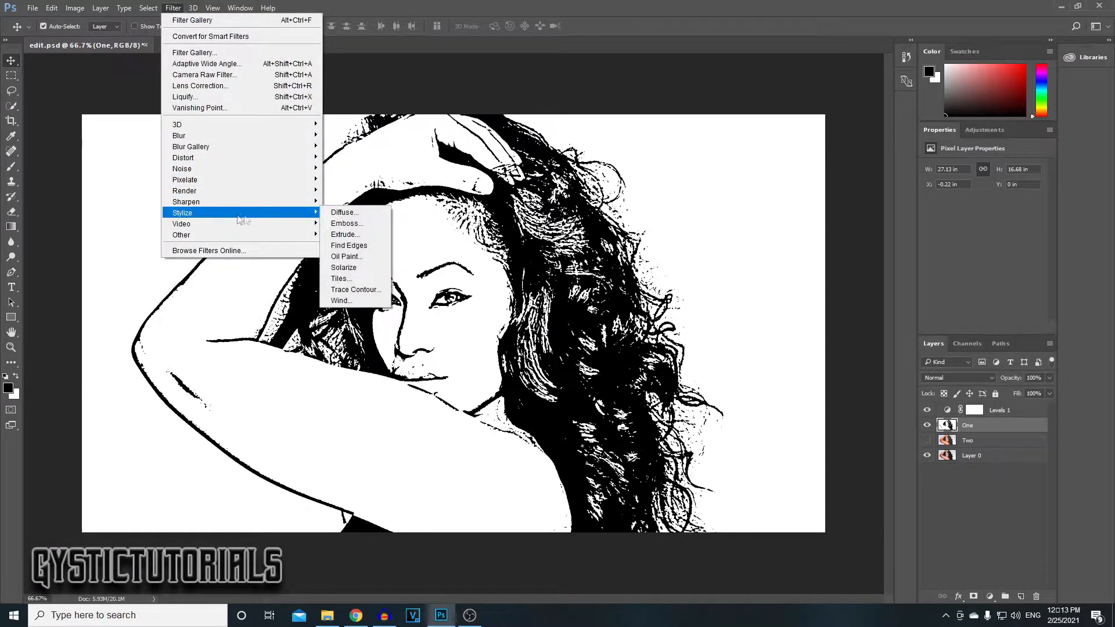
click(377, 258)
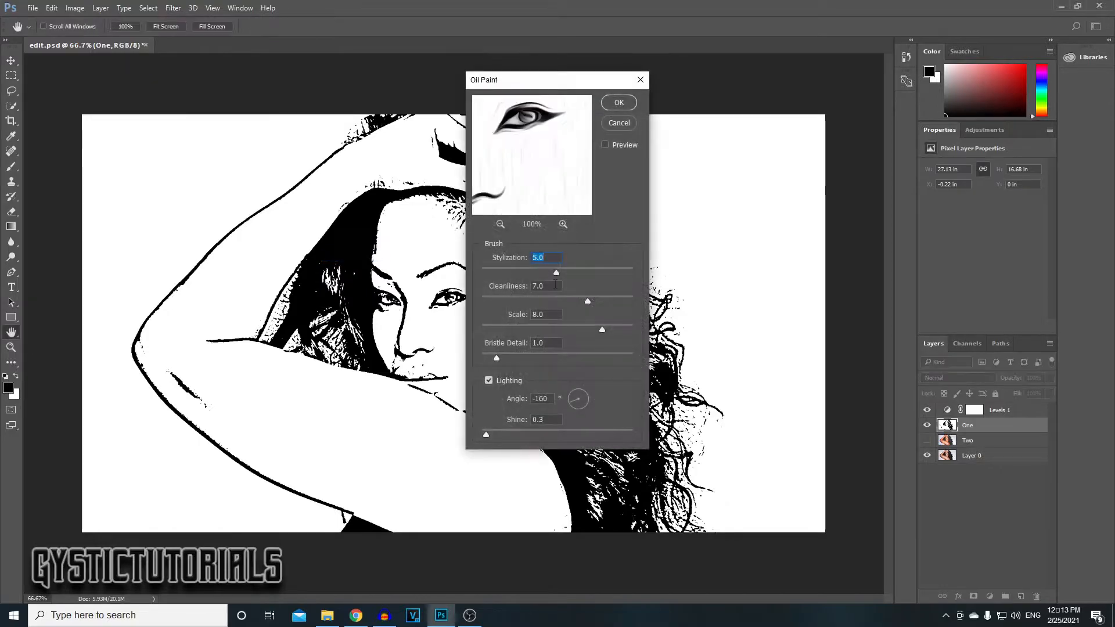
double_click(553, 285)
text(2)
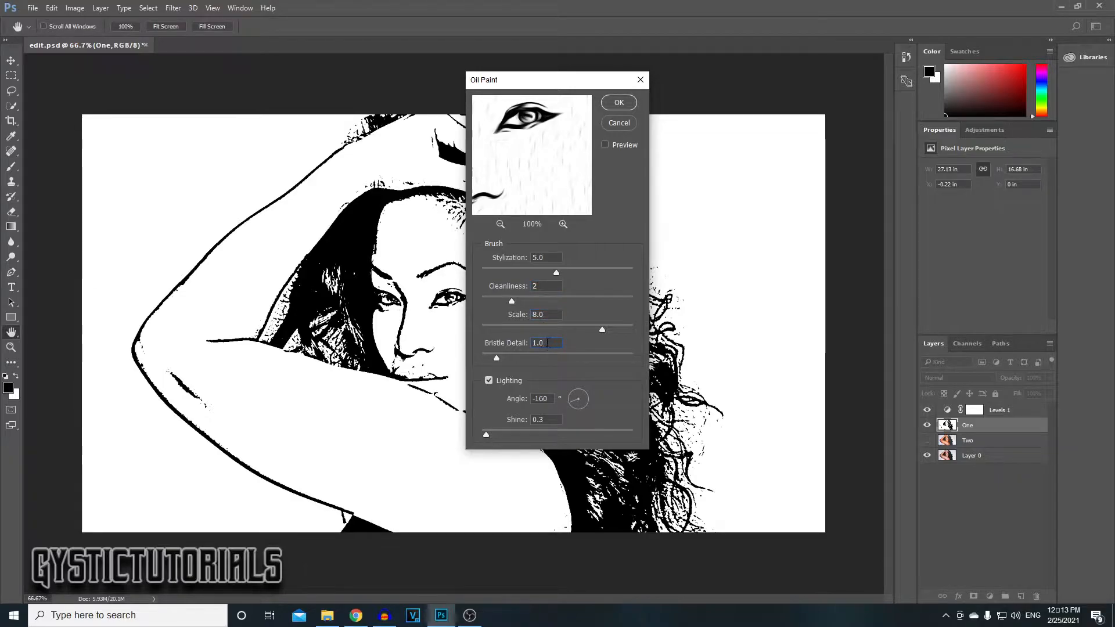
click(618, 103)
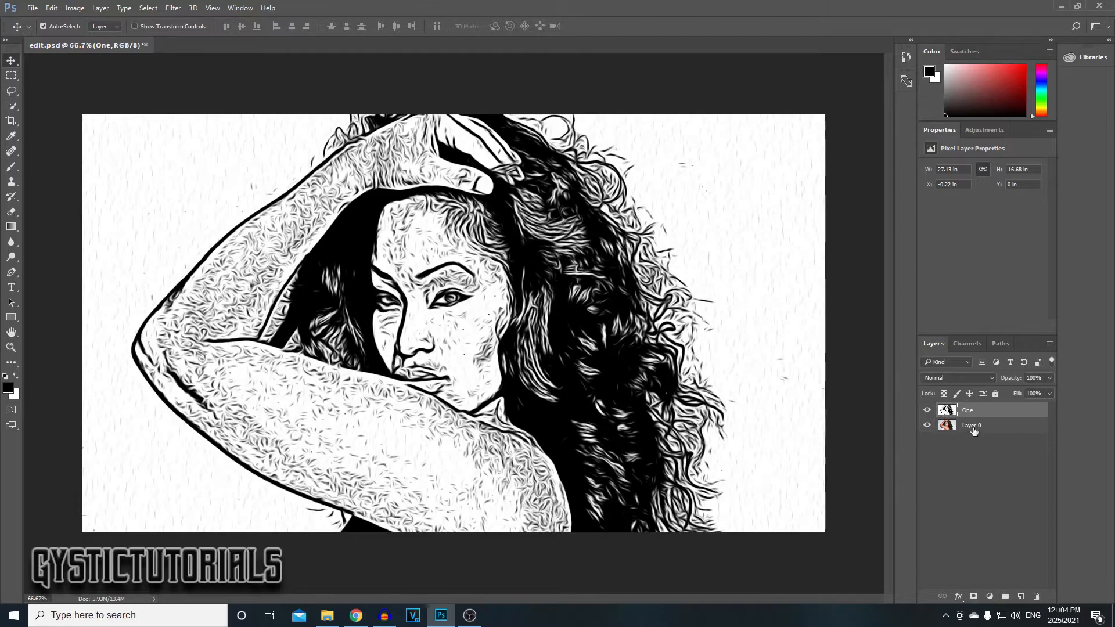
- Duplicate Layer 0 again within the document and name the copy Two
click(974, 428)
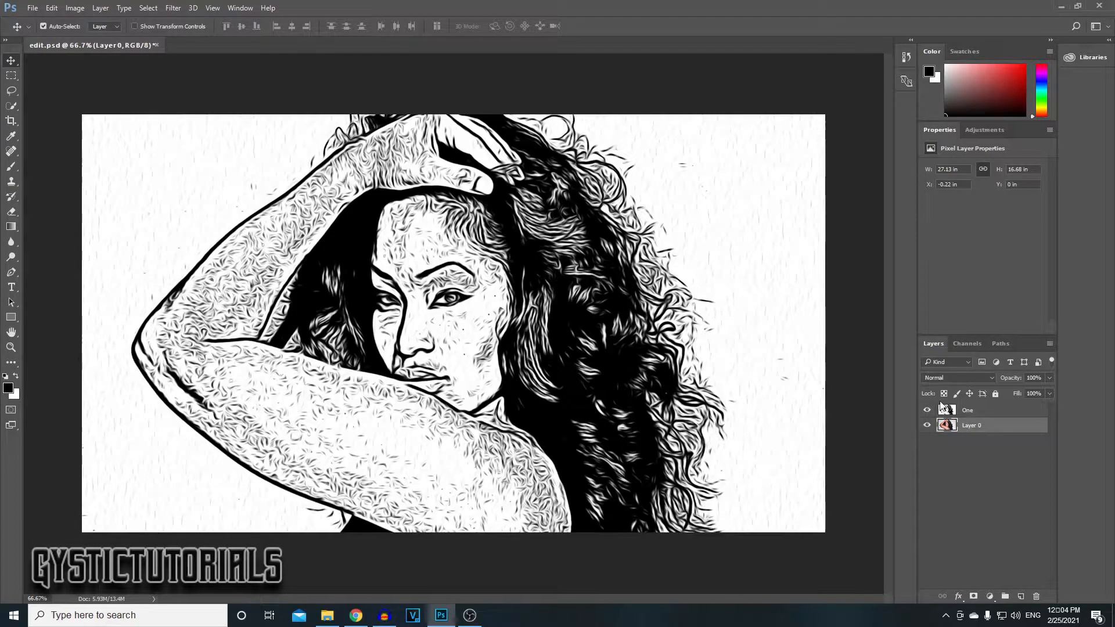
right_click(987, 431)
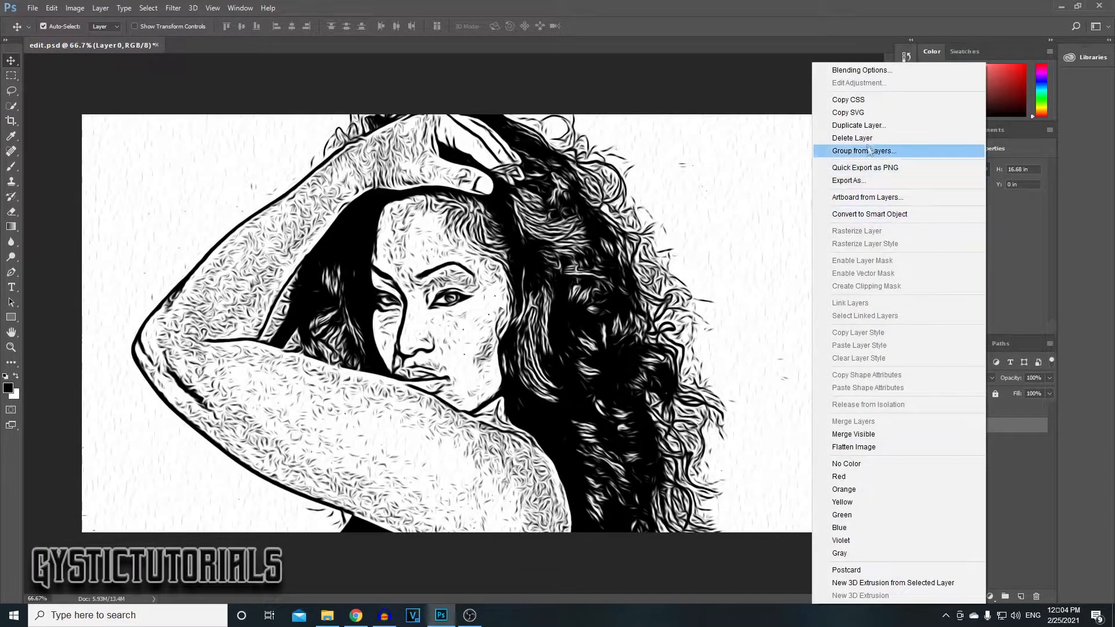
click(858, 125)
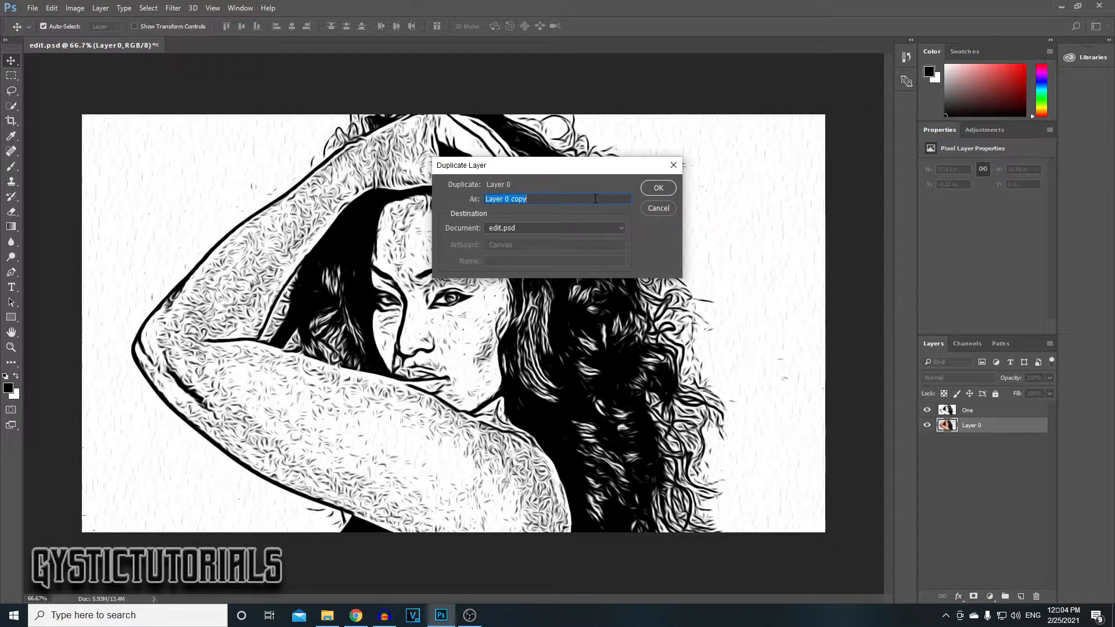
text(two)
key(ctrl+a)
text(Two)
click(656, 189)
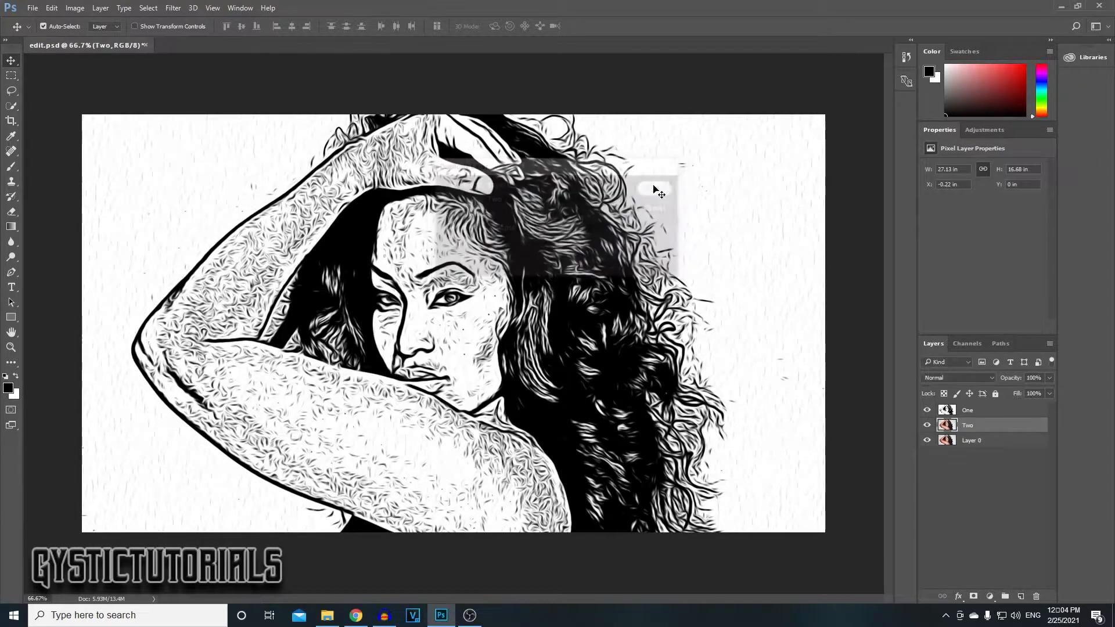
- Hide layer One and make layer Two the active layer
click(975, 442)
click(928, 410)
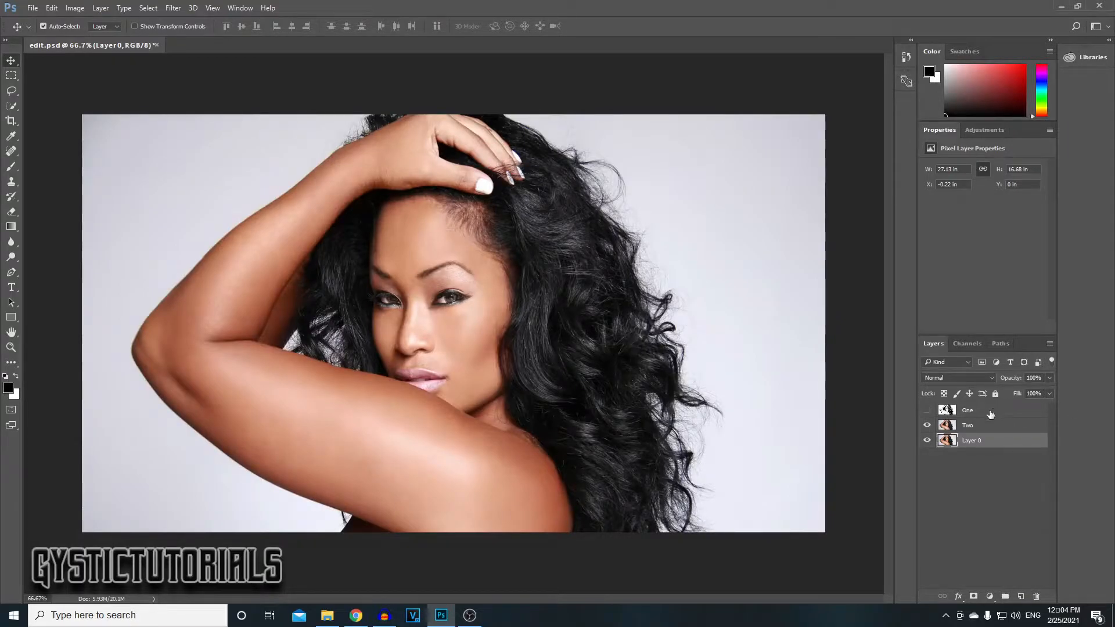
click(991, 415)
click(995, 427)
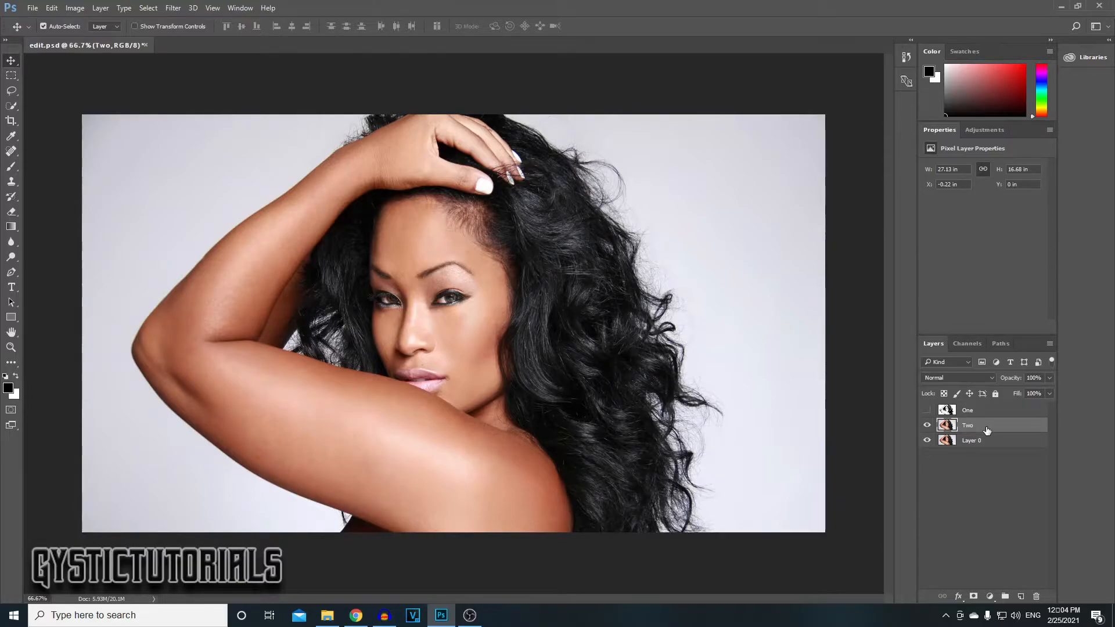
- Apply the Poster Edges filter to layer Two with Edge Thickness 0 and Edge Intensity 0
click(180, 8)
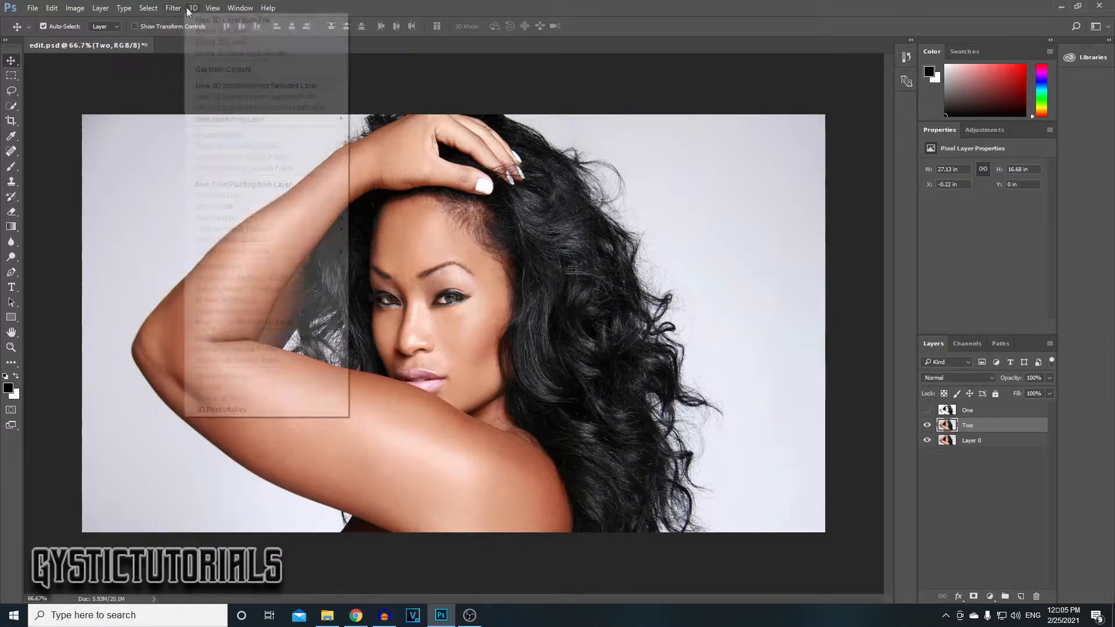
click(187, 52)
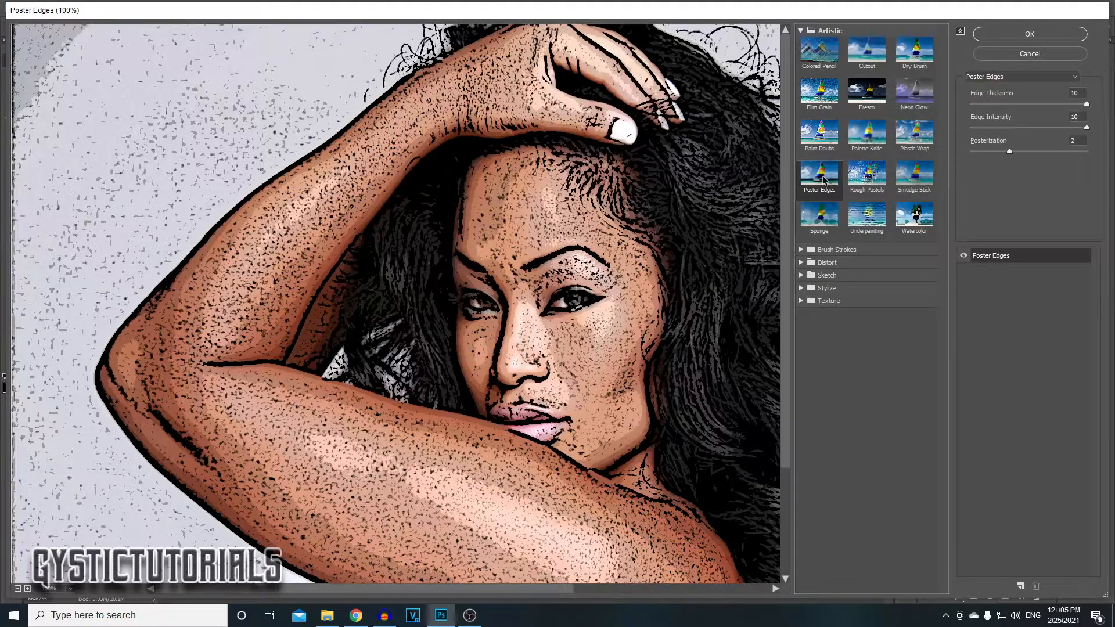
drag(1083, 91, 1022, 104)
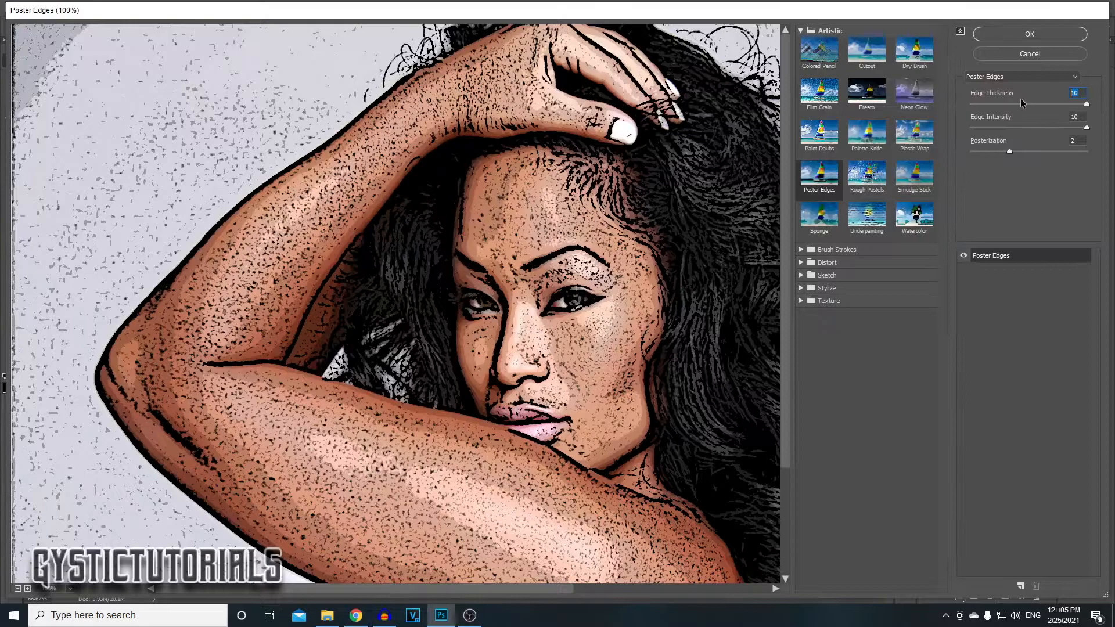
text(0)
double_click(1081, 117)
text(0)
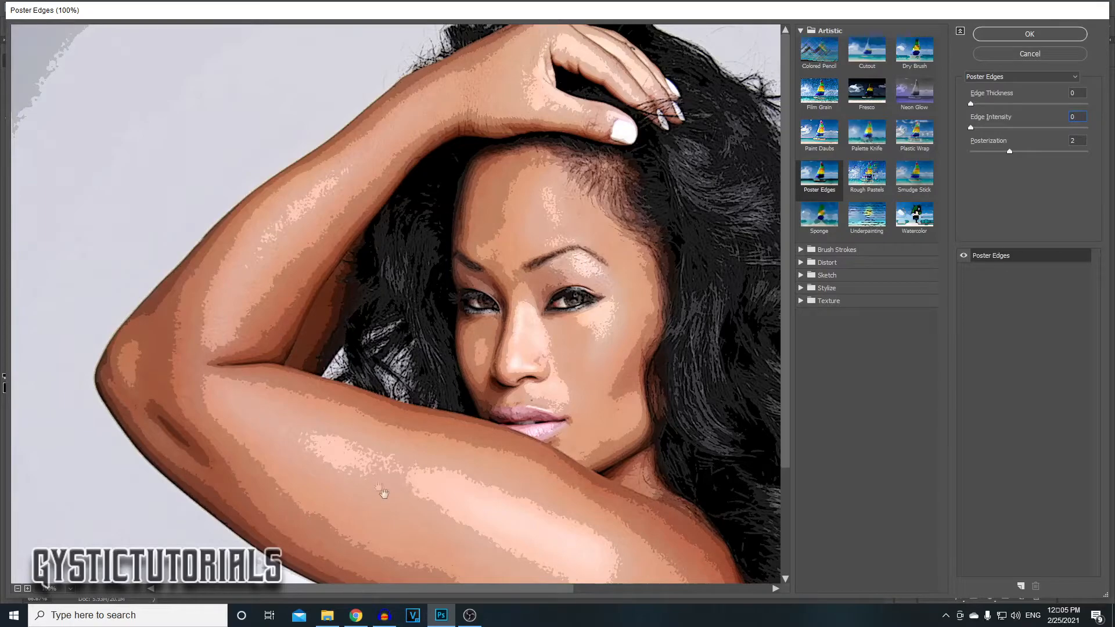
click(1071, 37)
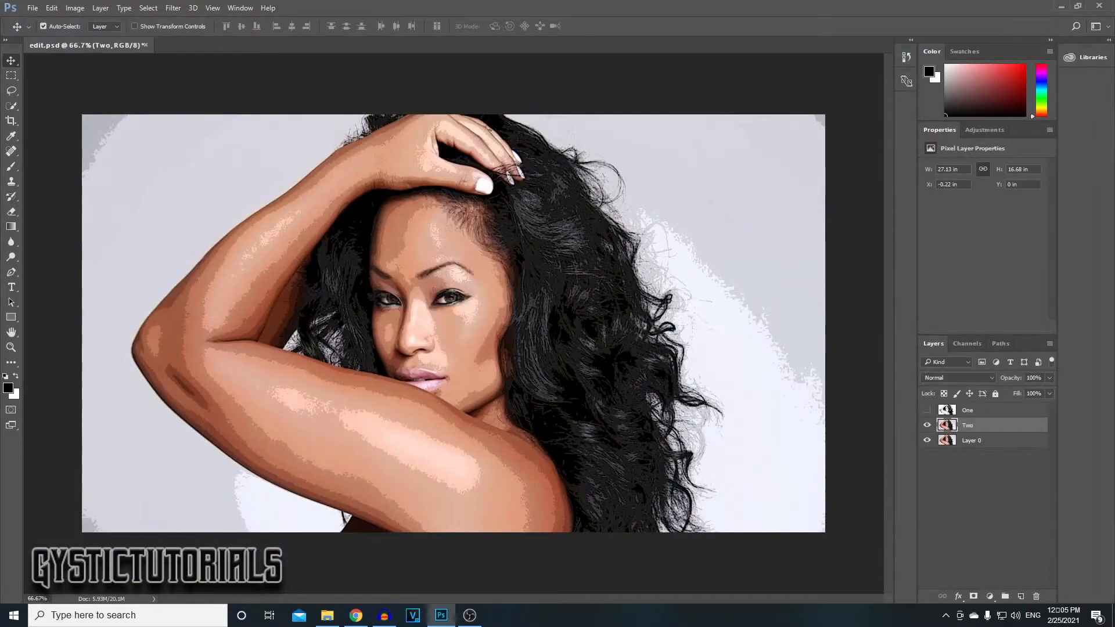
- Apply a Levels adjustment to layer Two with the black output level raised to 30
click(74, 8)
mouse_move(92, 38)
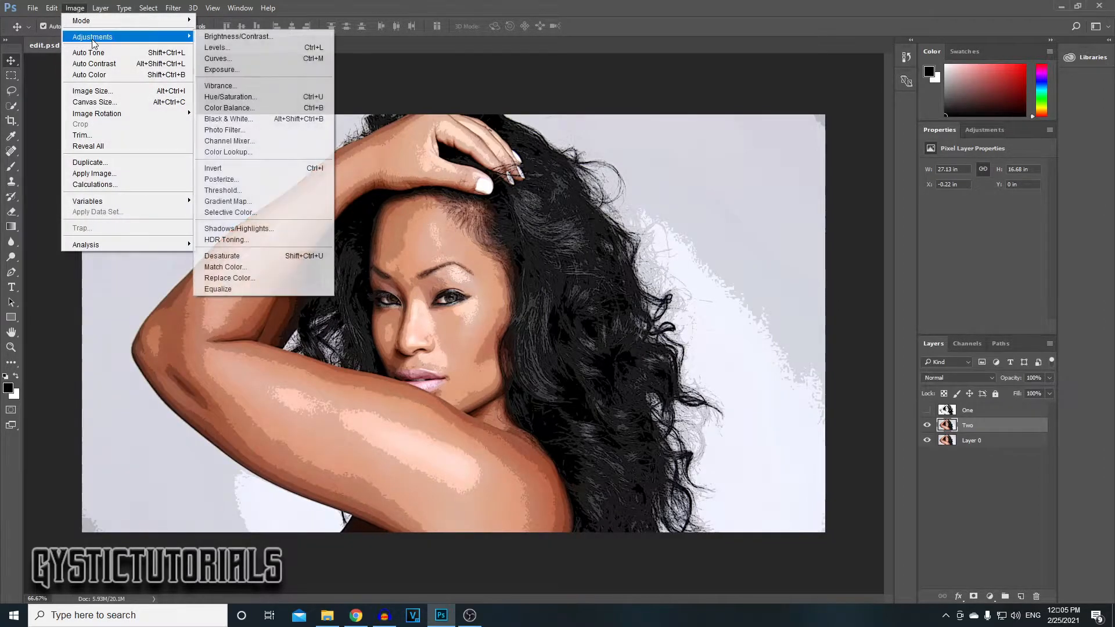
click(250, 52)
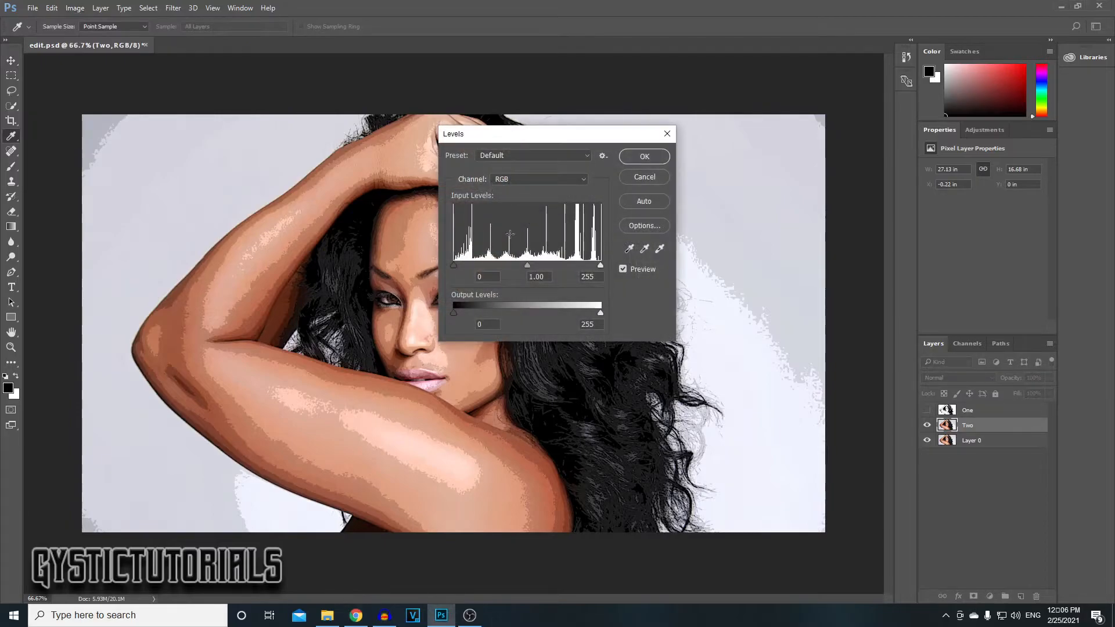
drag(455, 313, 468, 315)
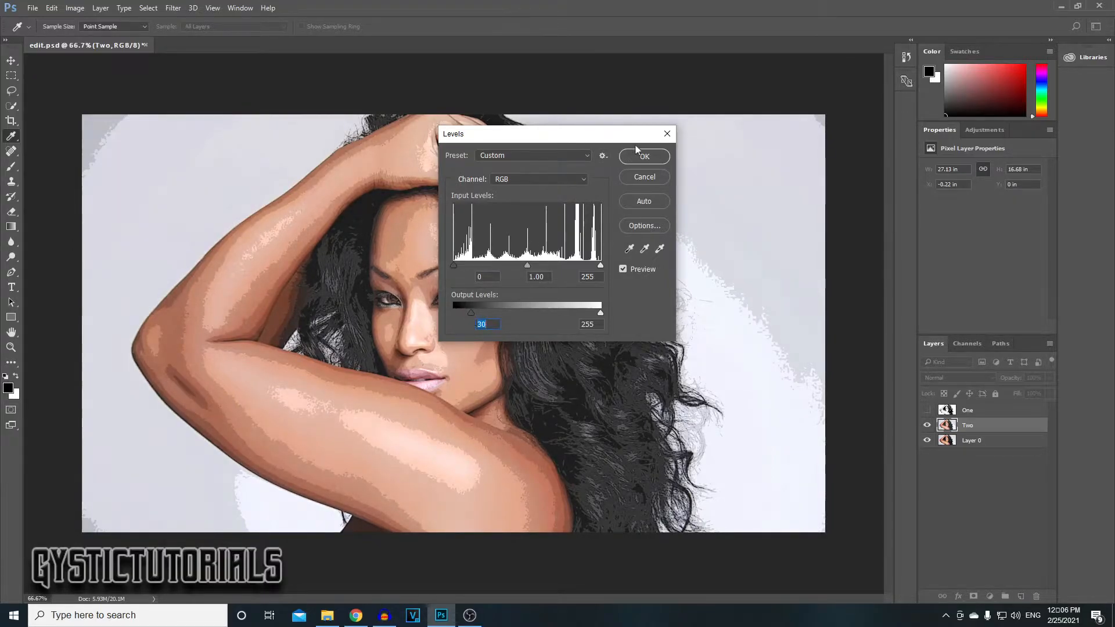
click(645, 158)
- Apply a Hue/Saturation adjustment to layer Two with Saturation raised to +45
click(268, 8)
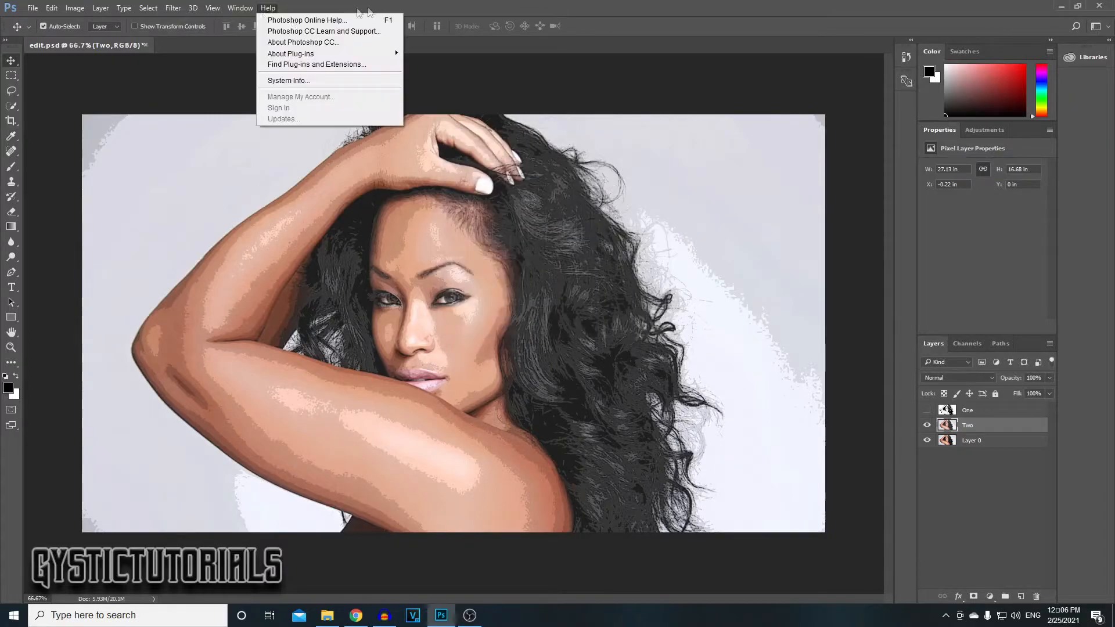
mouse_move(77, 8)
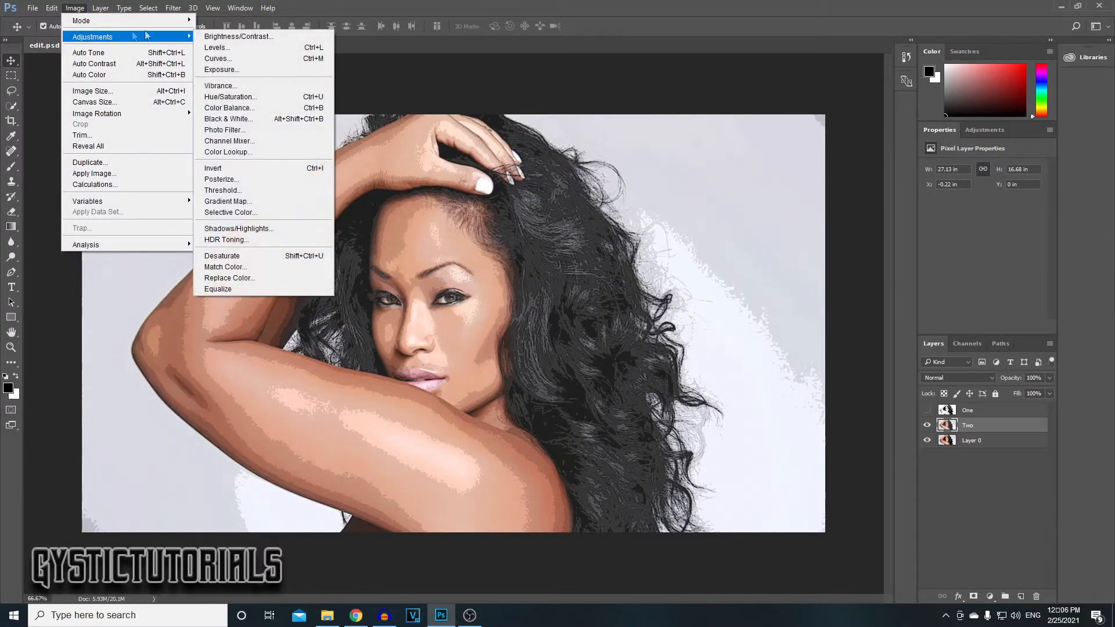
mouse_move(168, 37)
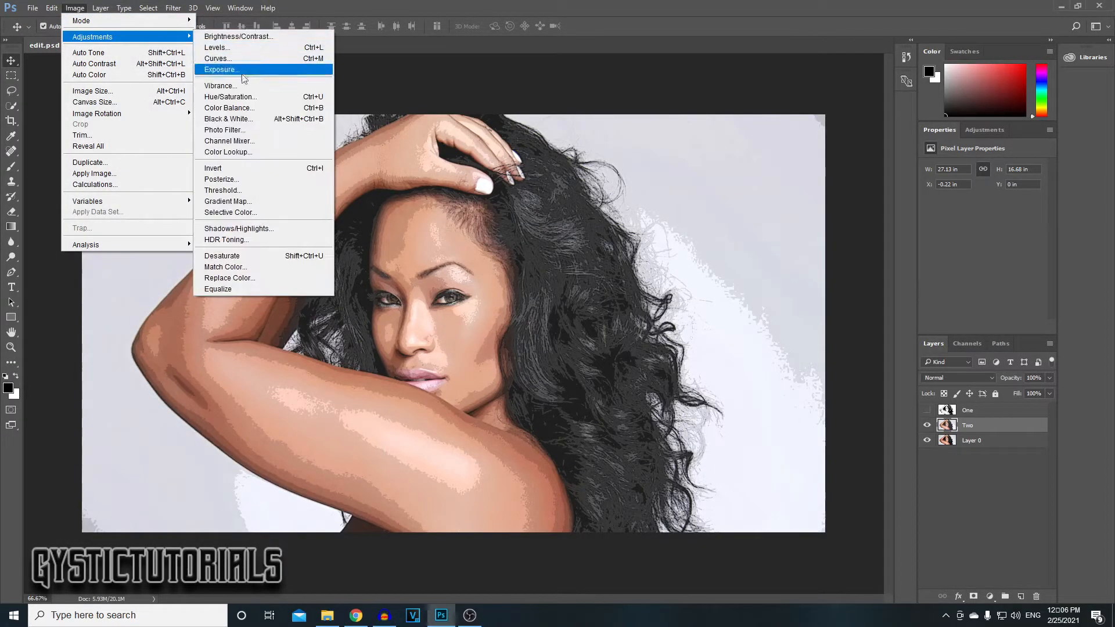
click(255, 98)
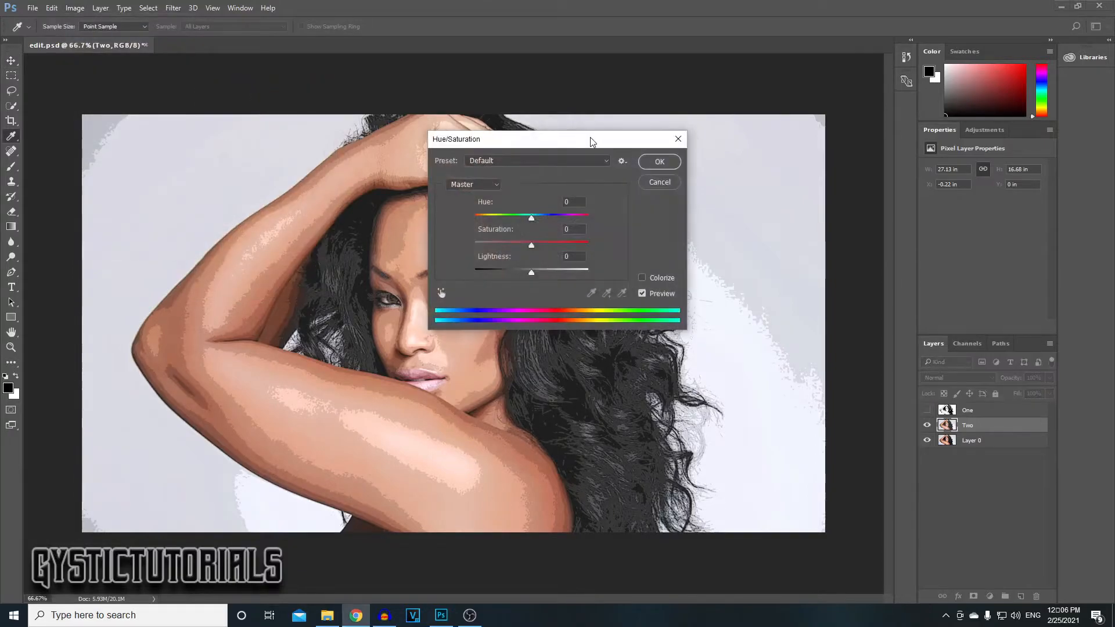
drag(533, 244, 549, 248)
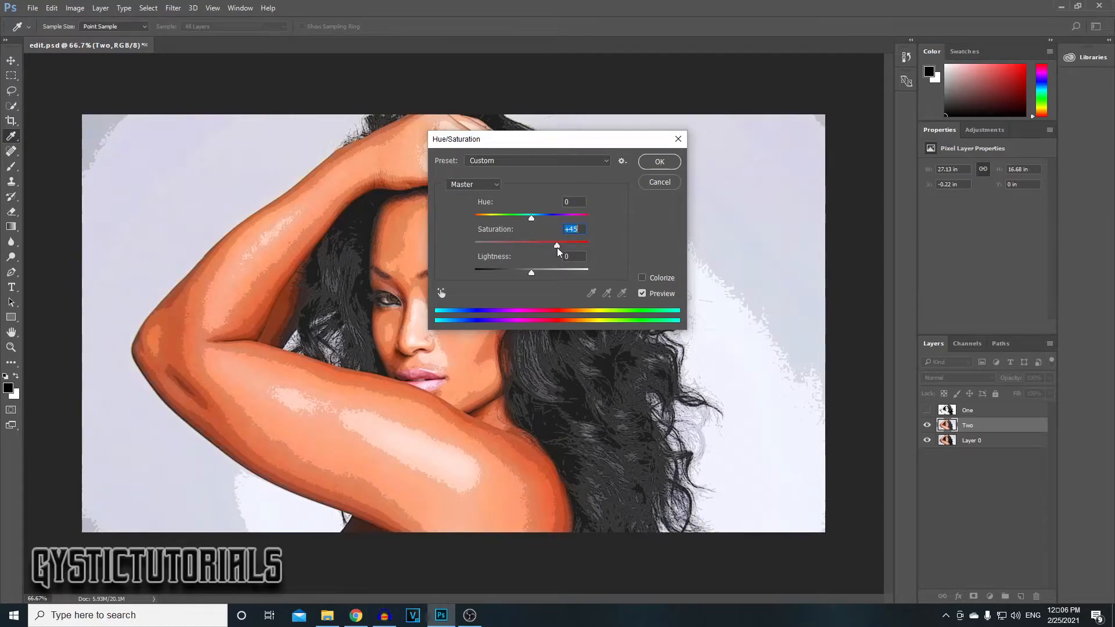
click(660, 162)
key(v)
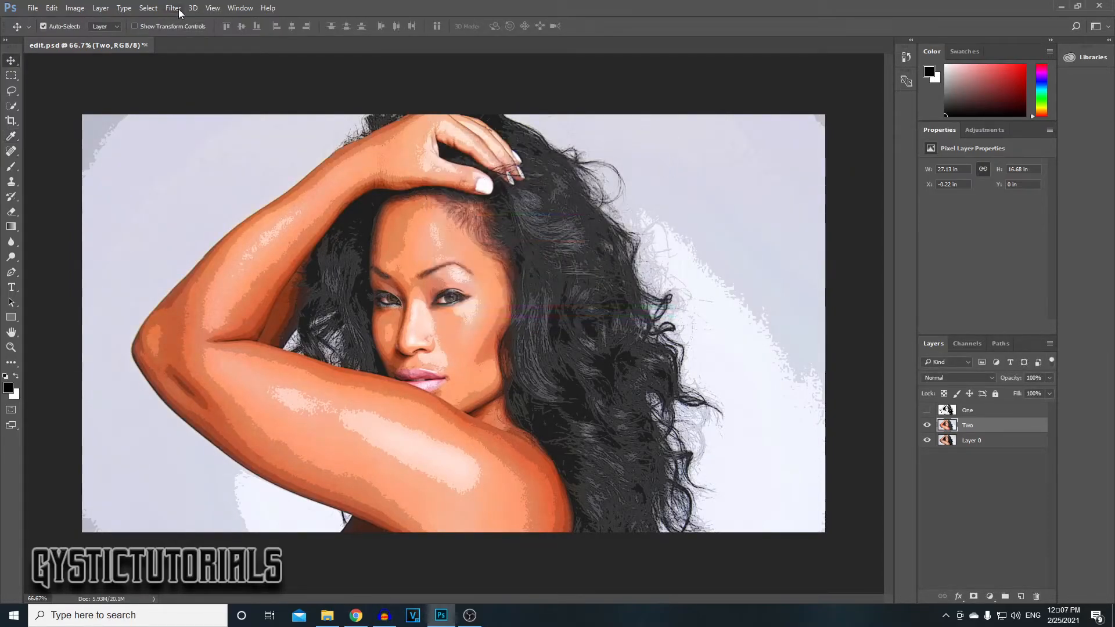
- Apply the Oil Paint filter to layer Two, adjusting the brush Cleanliness
click(173, 9)
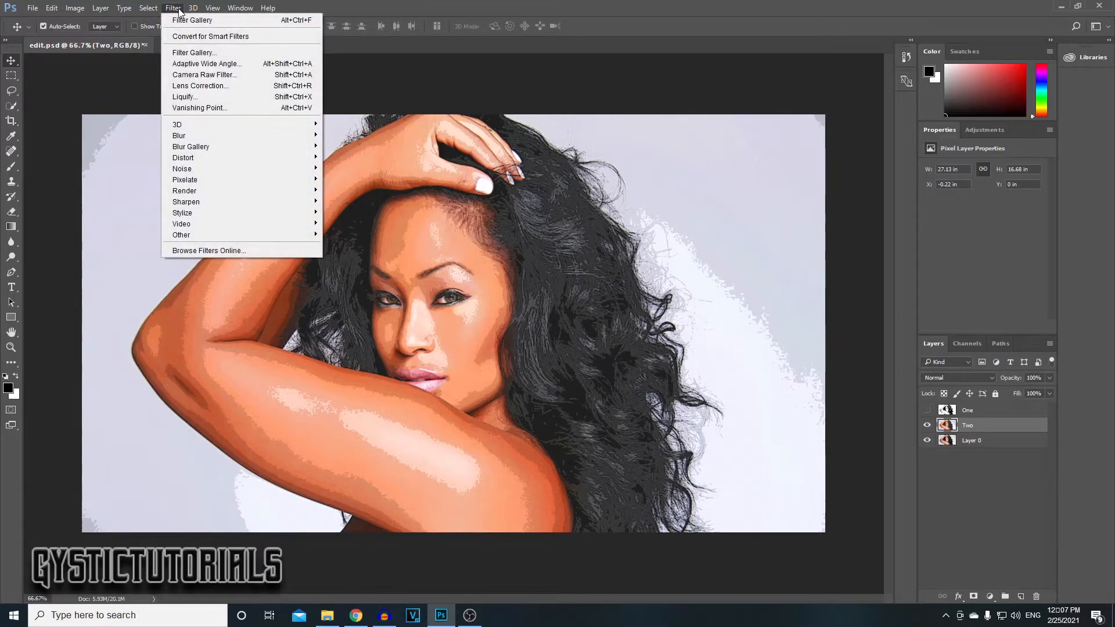
mouse_move(226, 216)
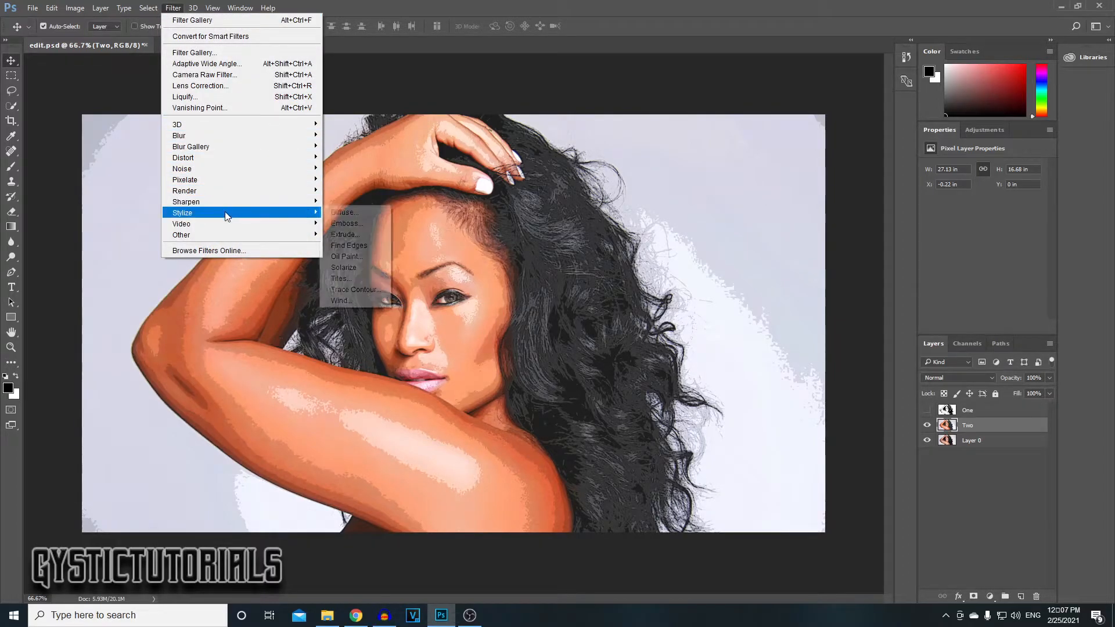
click(353, 255)
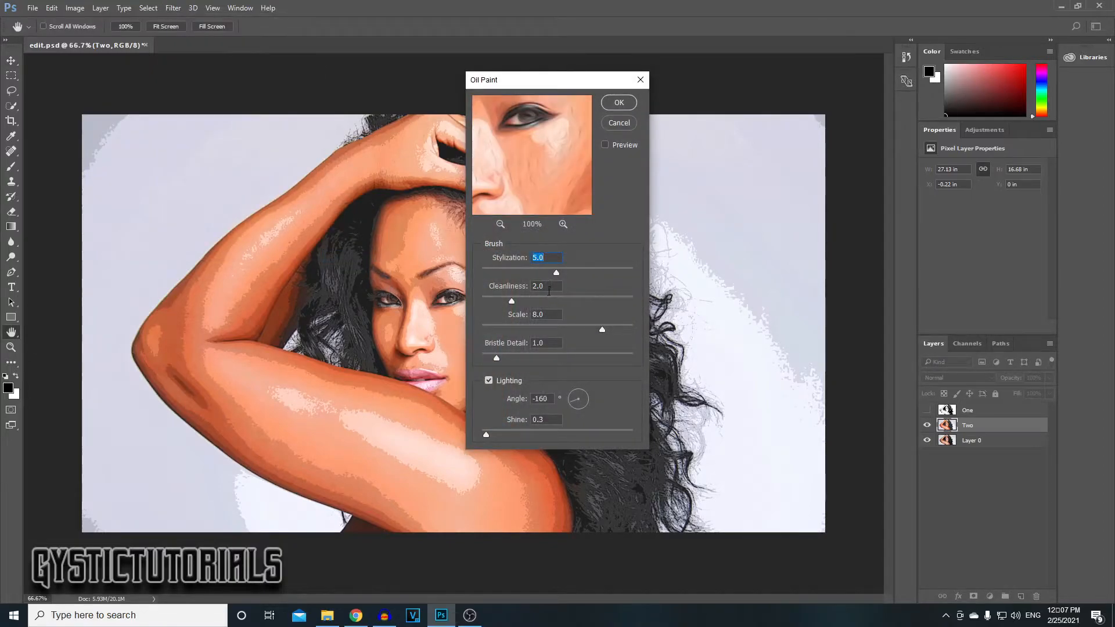
double_click(539, 285)
text(07)
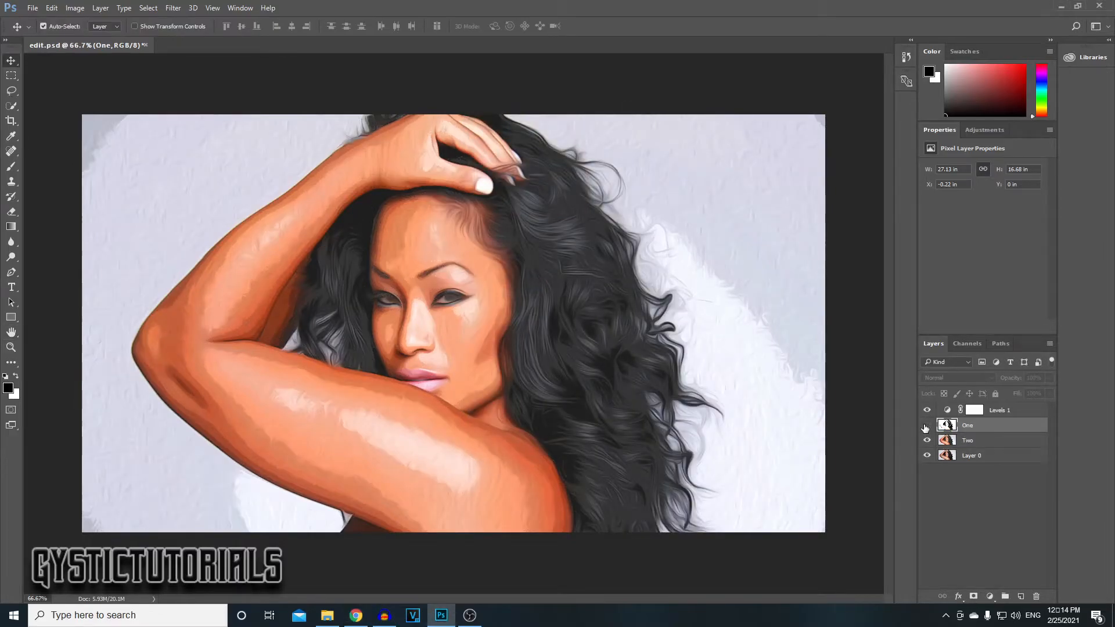
- Show layer One and set its blend mode to Multiply so its line art overlays the color layer
click(927, 426)
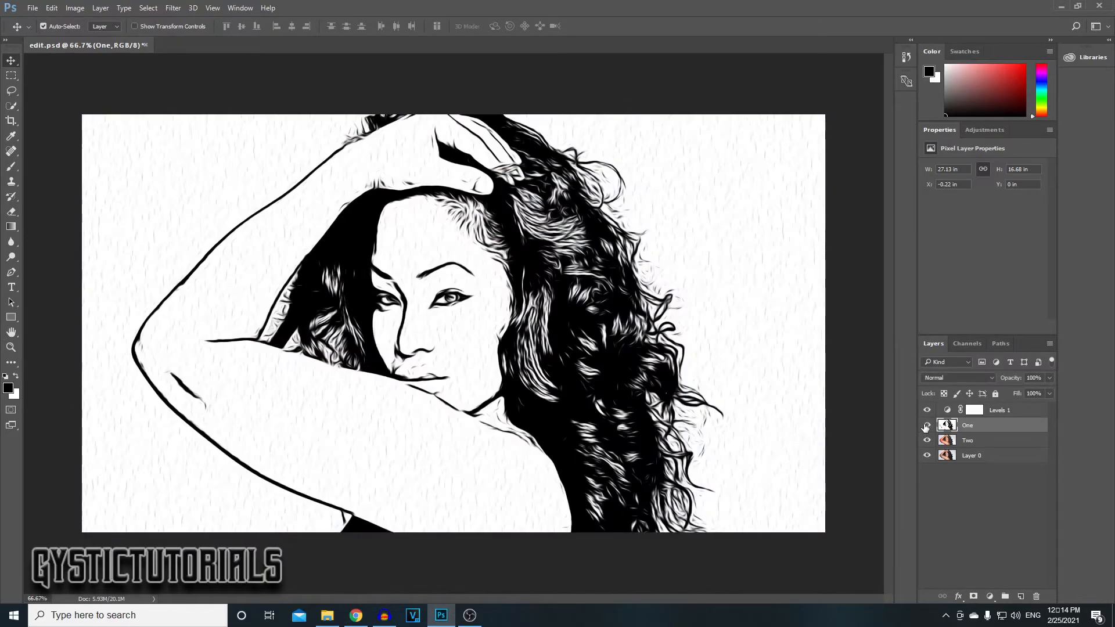
click(946, 378)
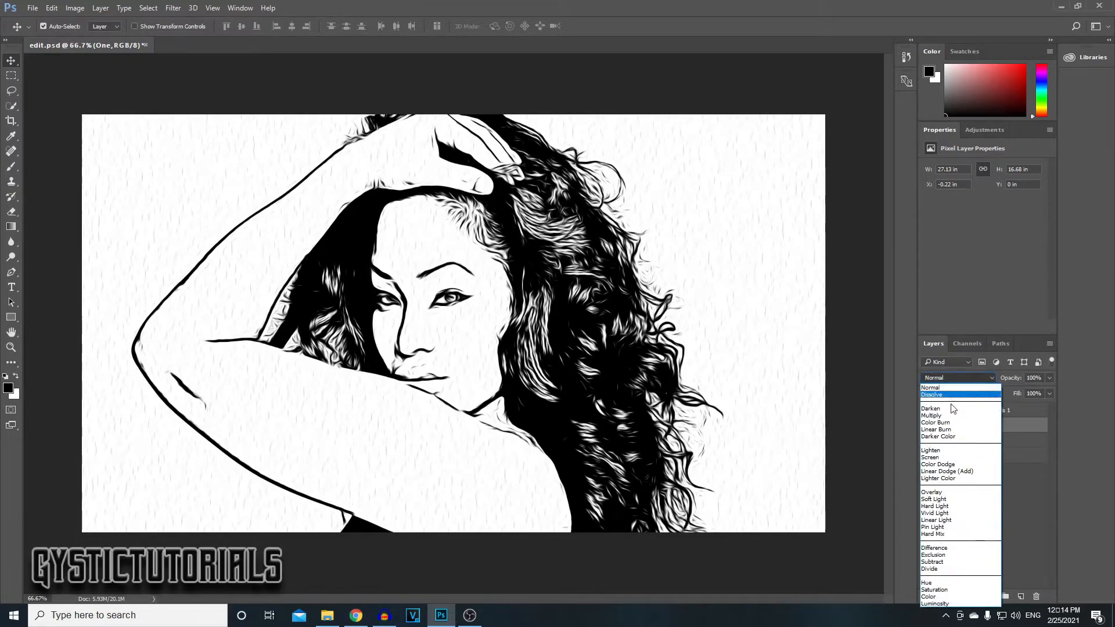
click(931, 416)
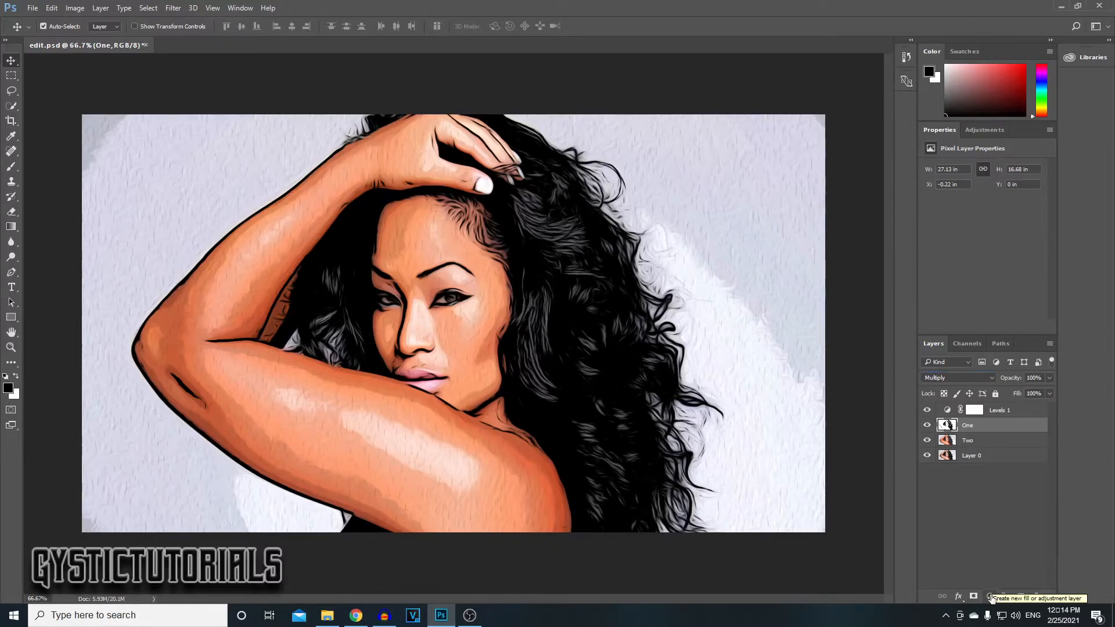
- Add a Levels adjustment layer directly above layer One with input levels 4, 1.56 and 218, and deselect it
click(990, 598)
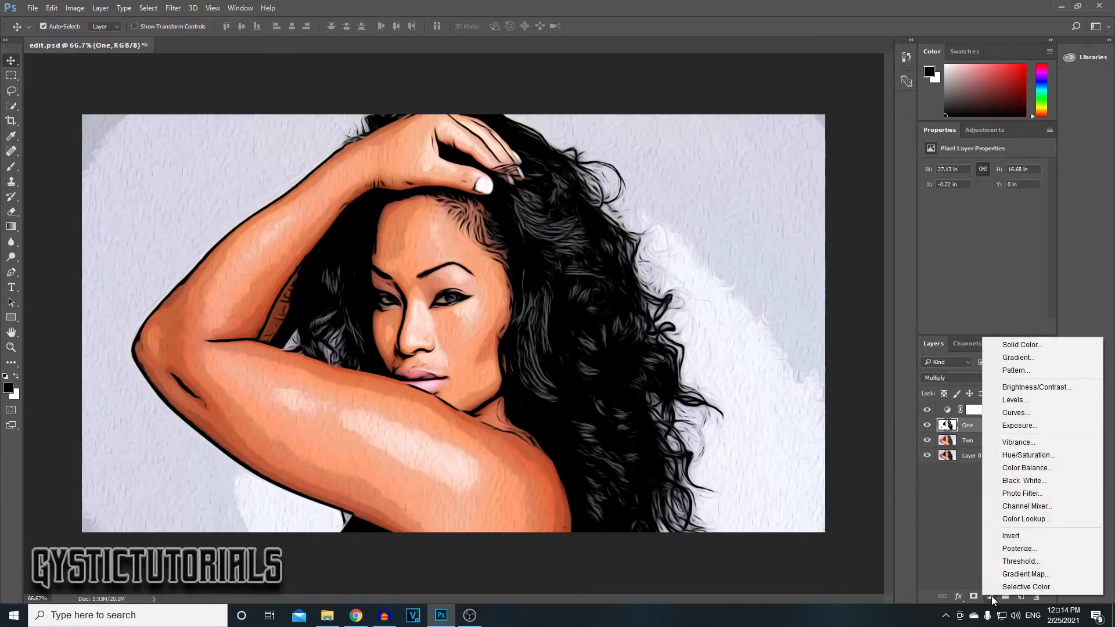
click(1029, 401)
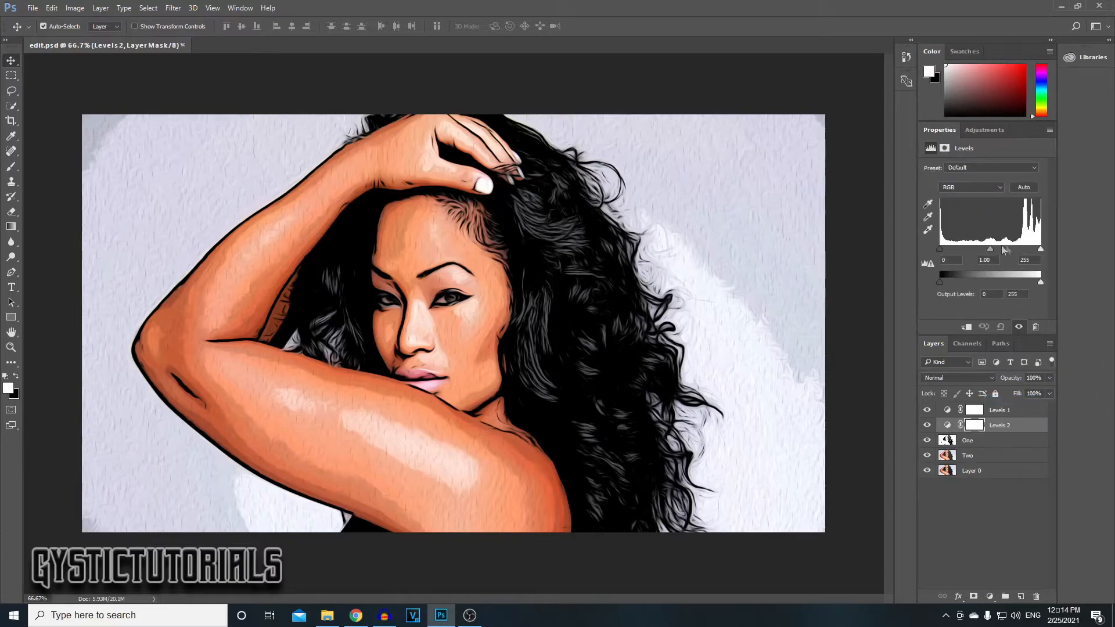
drag(1041, 250, 1026, 251)
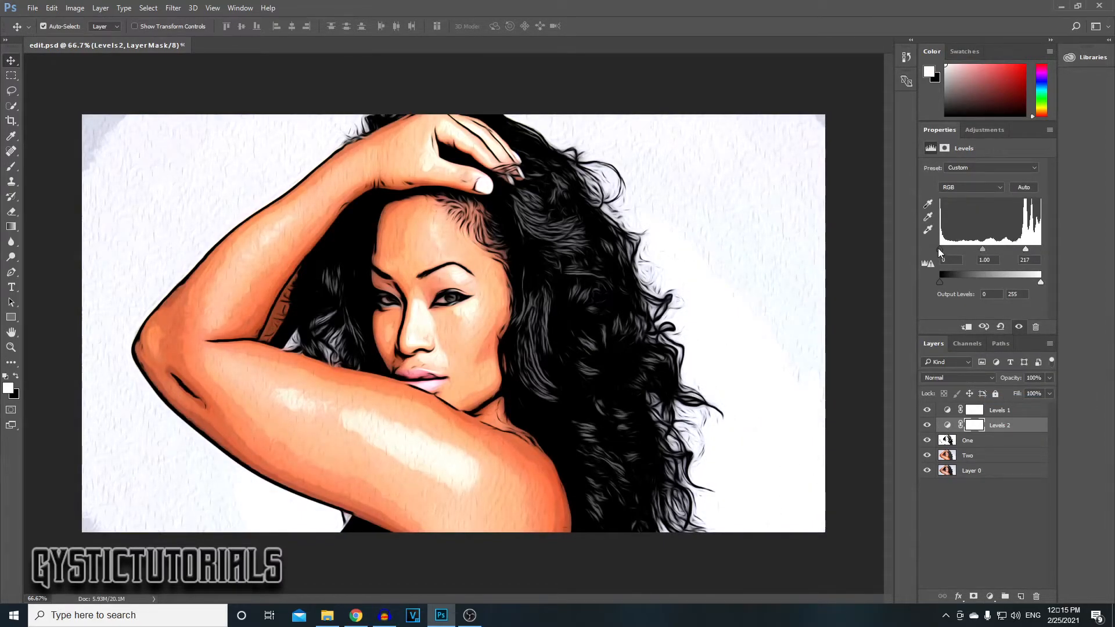
drag(940, 249, 950, 251)
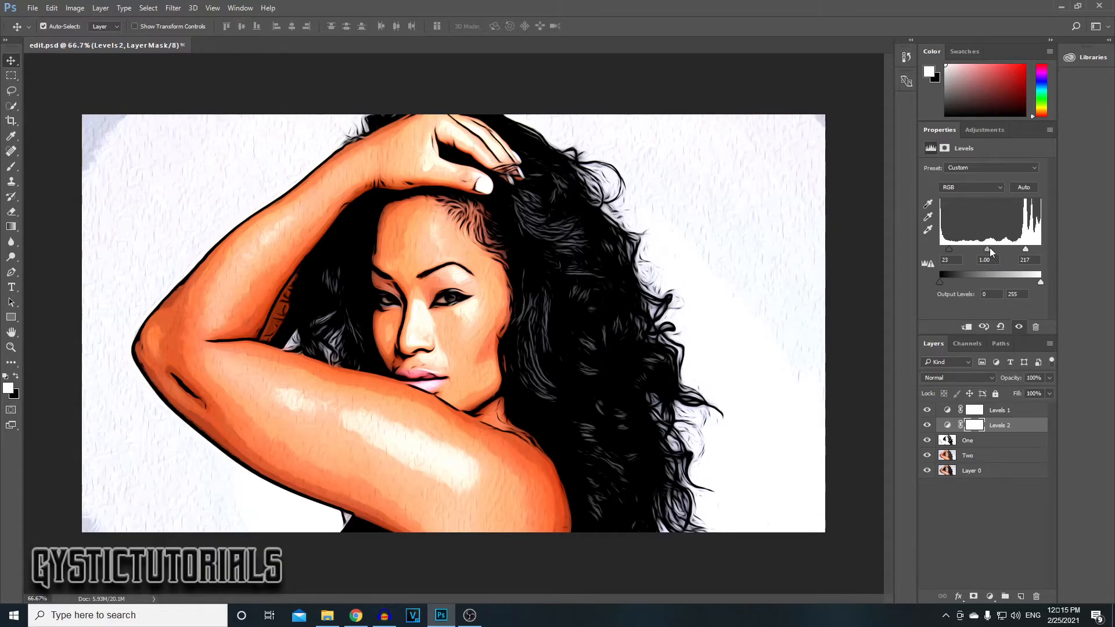
mouse_move(1026, 249)
mouse_down()
mouse_move(1048, 254)
mouse_move(1033, 250)
mouse_up()
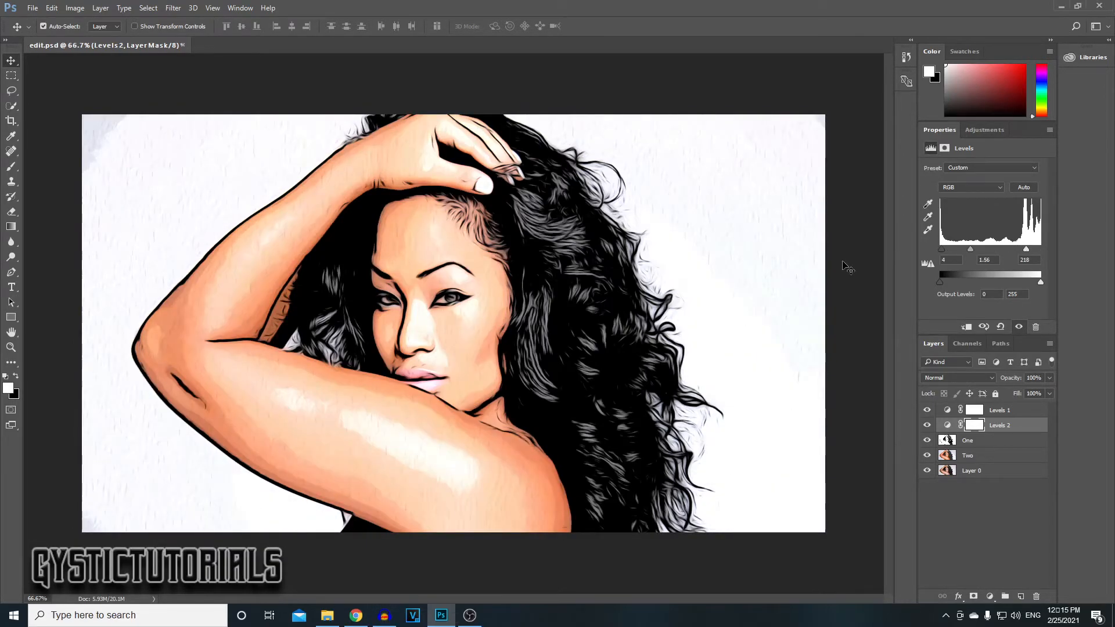
click(847, 266)
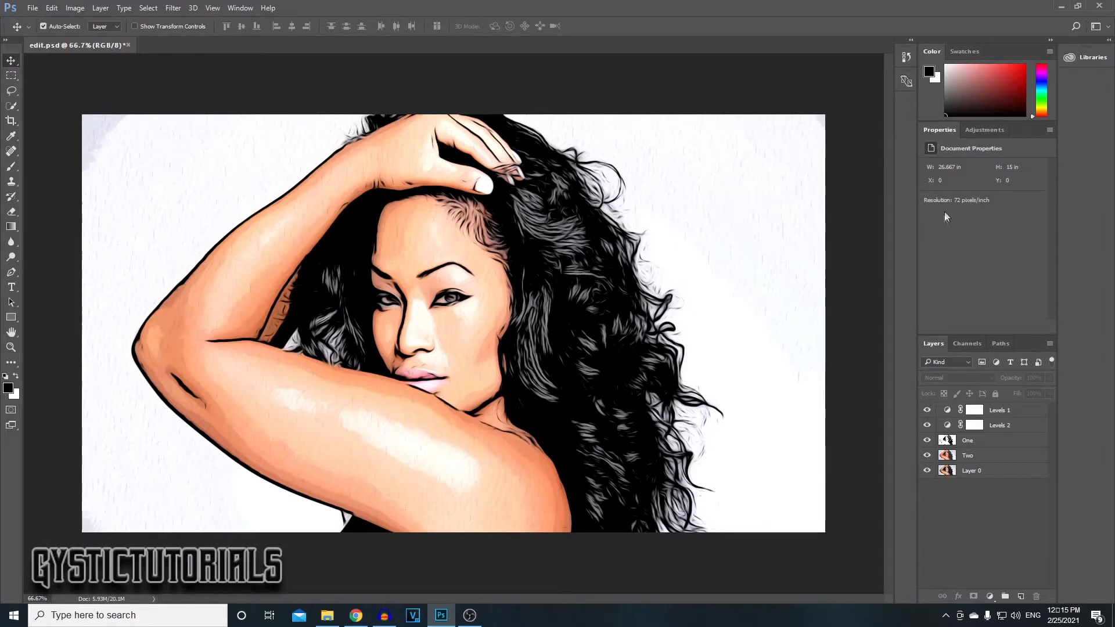